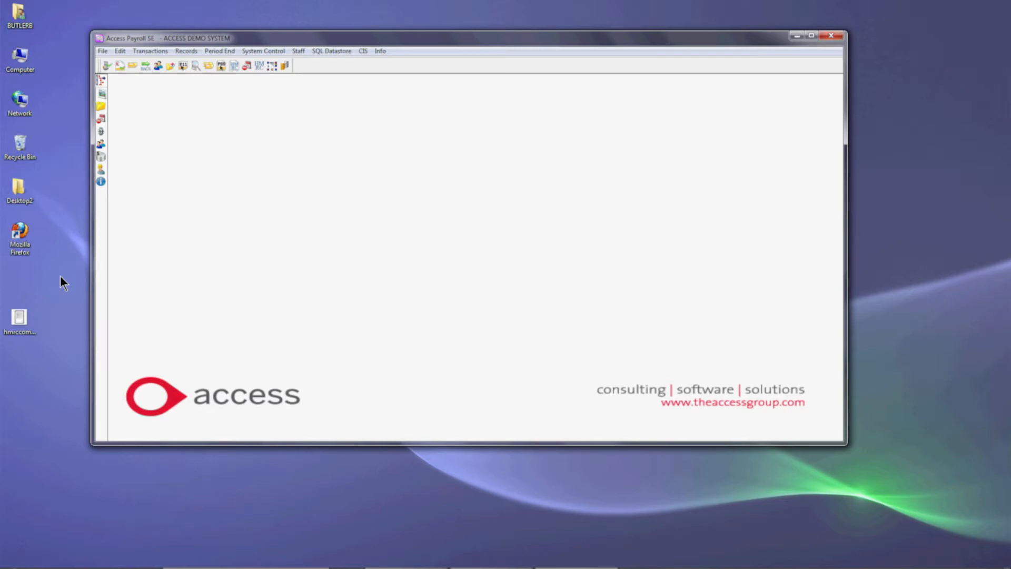
# - Make the payroll utilities available and start Check Datafile, accepting its warnings and confirming that a backup has been made
pyautogui.click(104, 51)
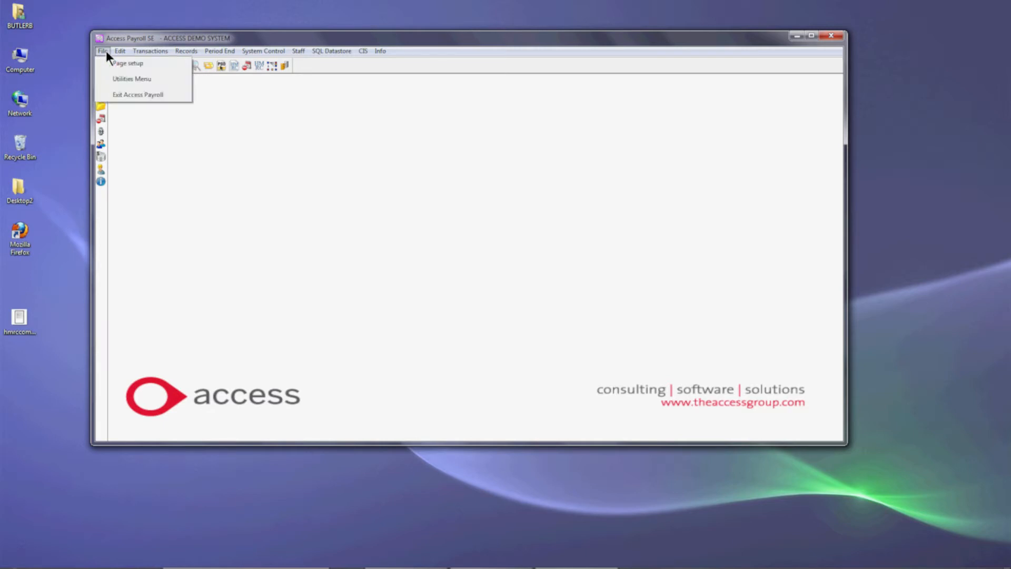
pyautogui.click(121, 80)
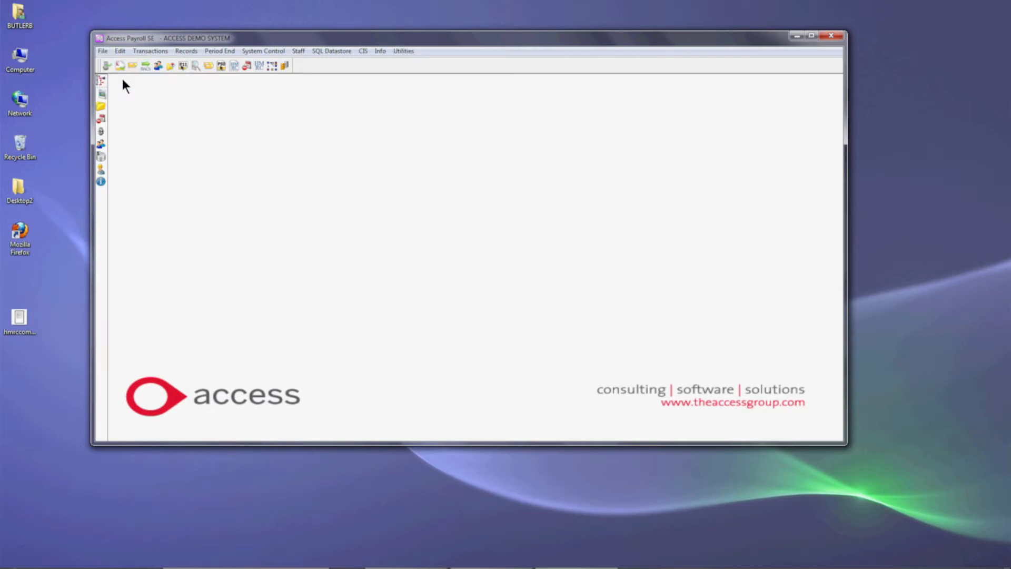
pyautogui.click(411, 51)
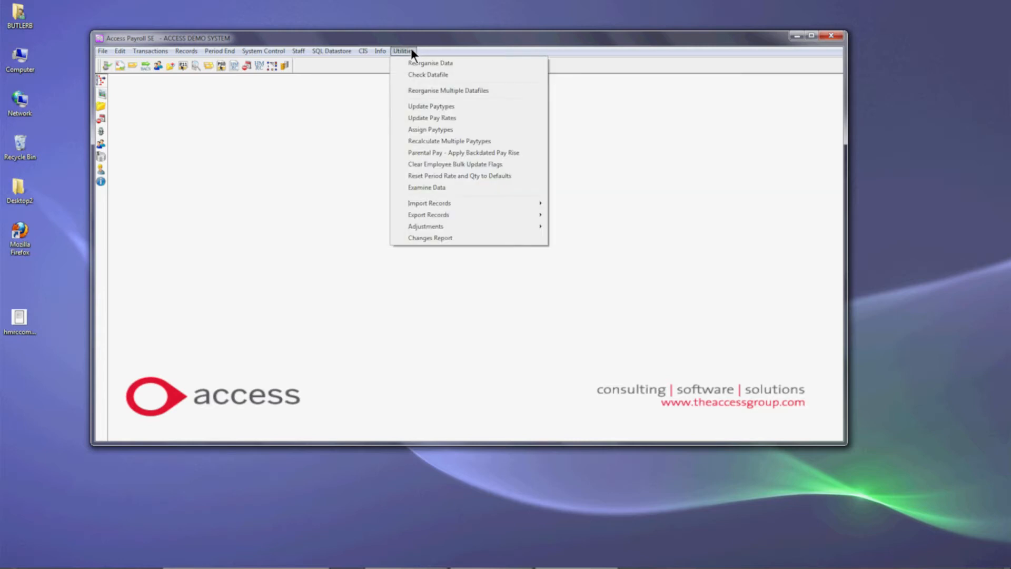
pyautogui.click(418, 74)
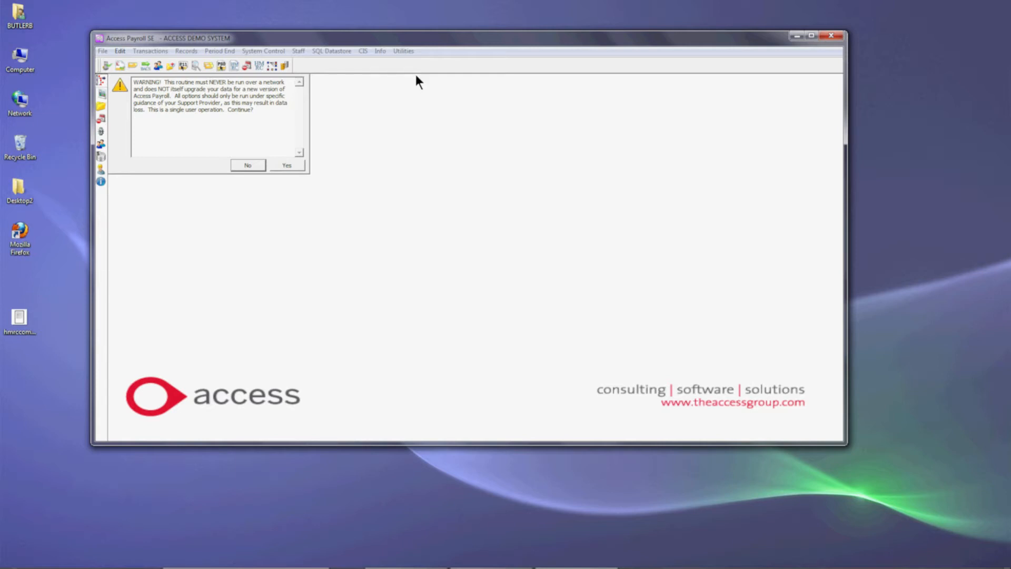
pyautogui.click(289, 164)
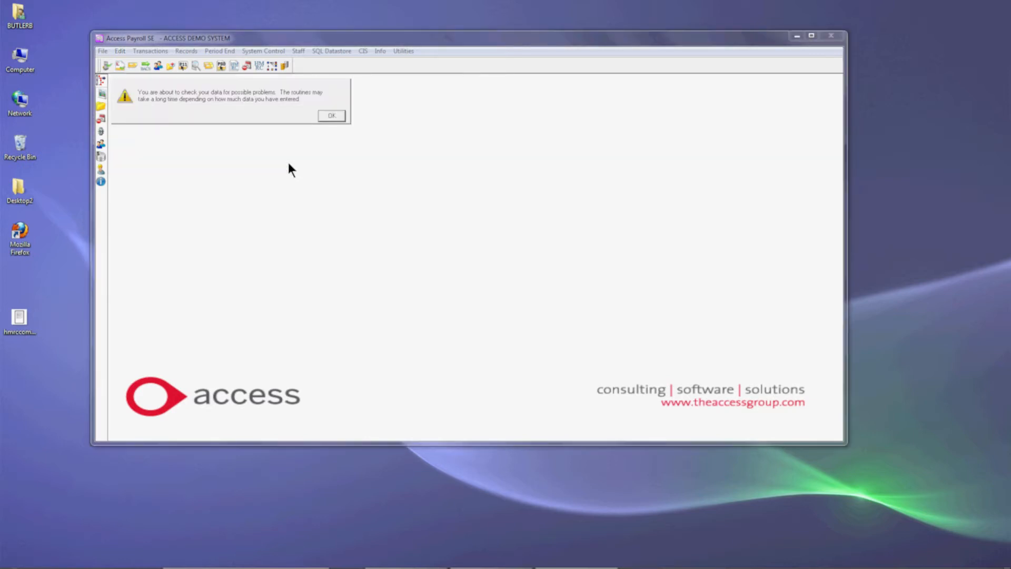
pyautogui.click(331, 116)
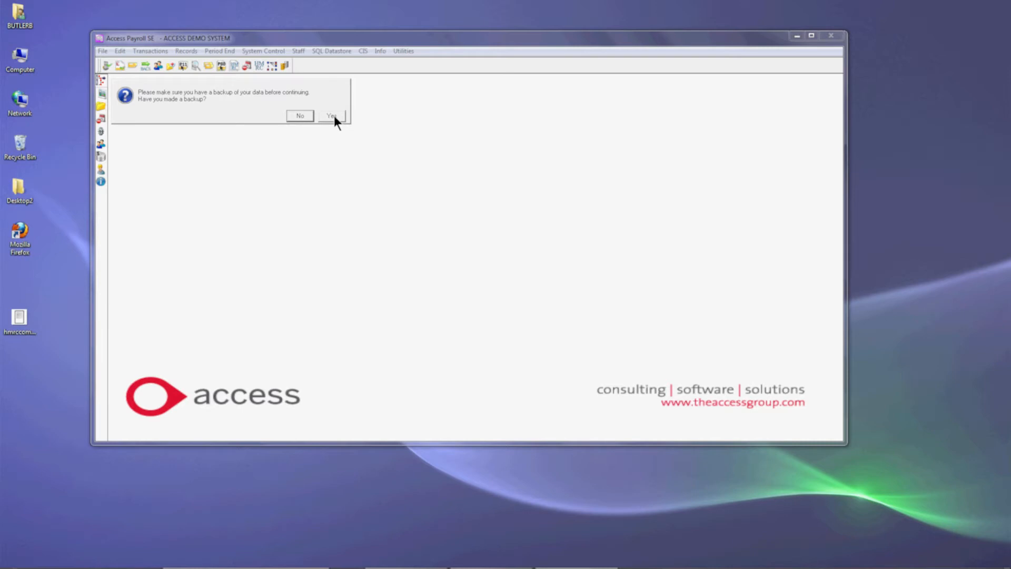
pyautogui.click(334, 115)
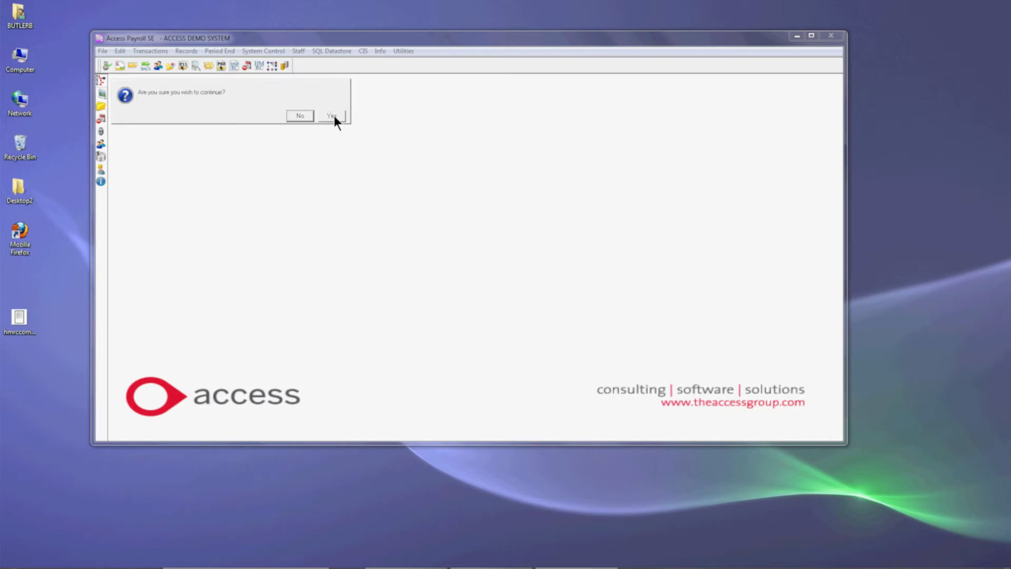
pyautogui.click(334, 115)
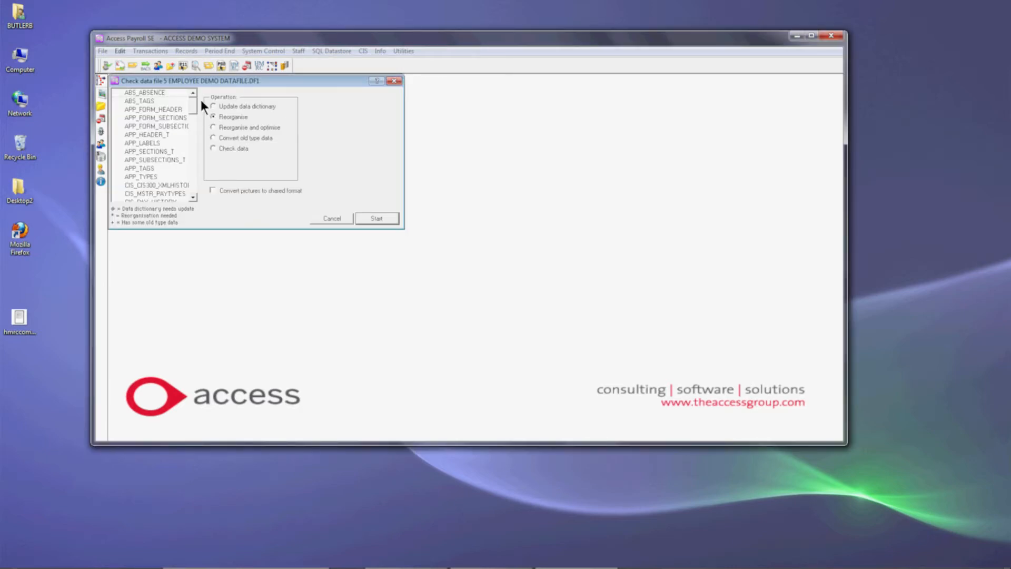
# - Run the Check data operation on all listed files of the 5 EMPLOYEE DEMO datafile, and close the log and the check window
pyautogui.moveTo(193, 100); pyautogui.dragTo(169, 127)
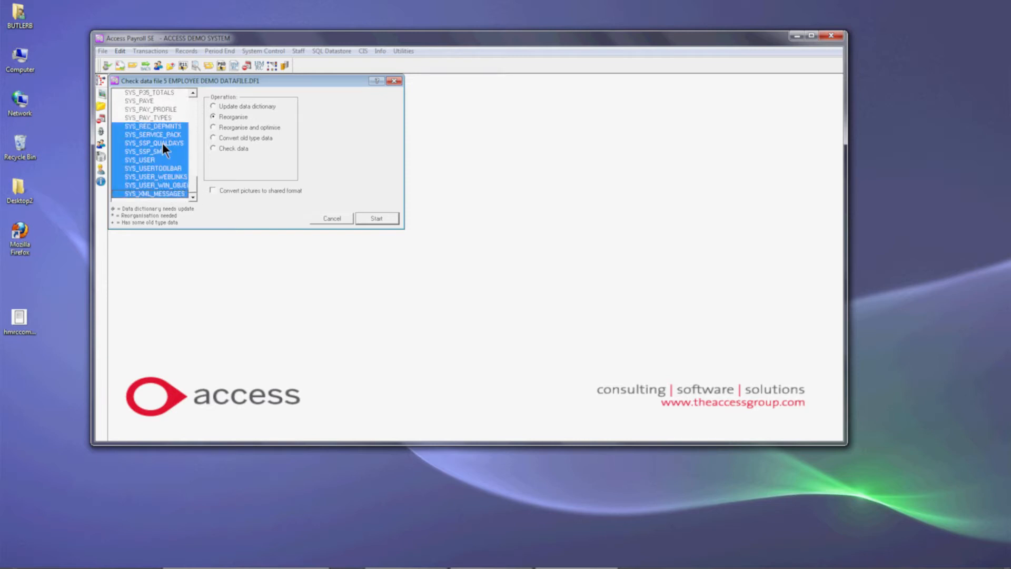
pyautogui.click(158, 109)
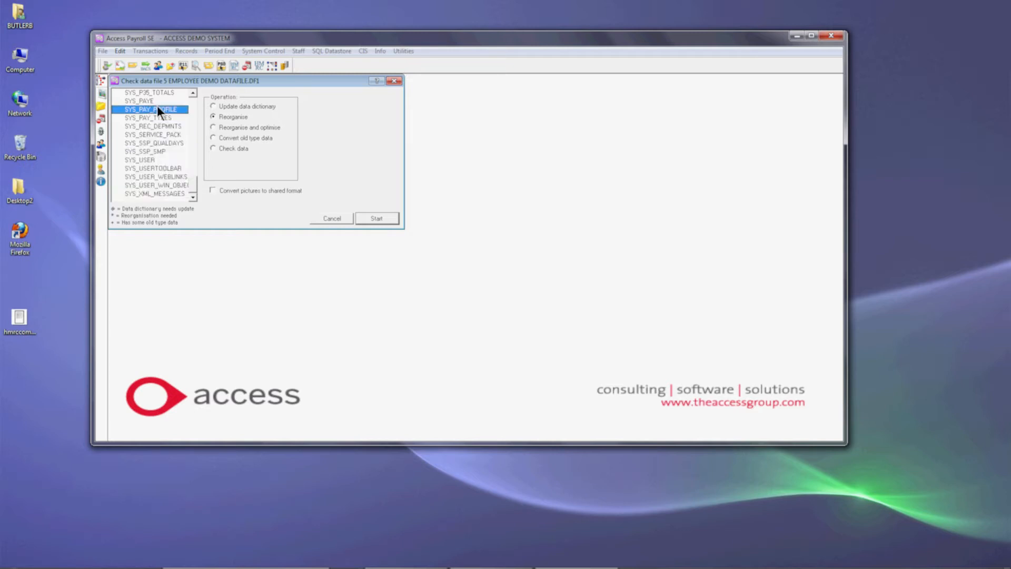
pyautogui.hotkey('ctrl', 'a')
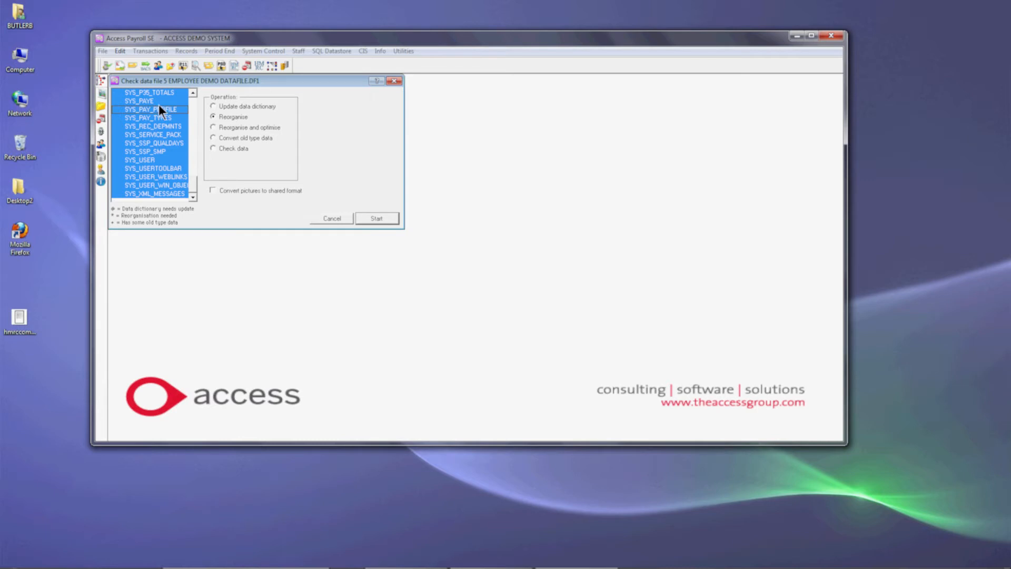
pyautogui.click(214, 148)
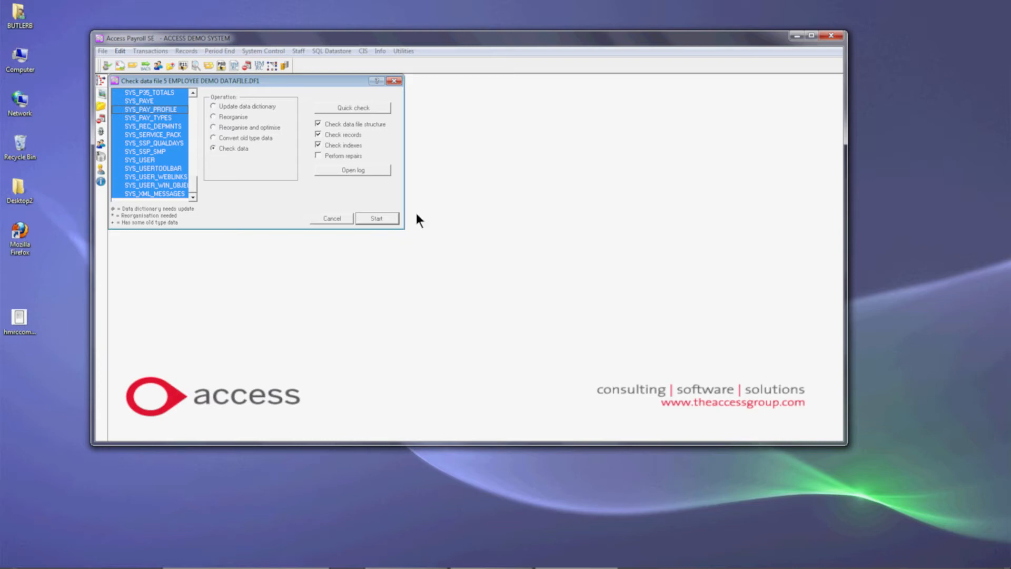
pyautogui.click(380, 218)
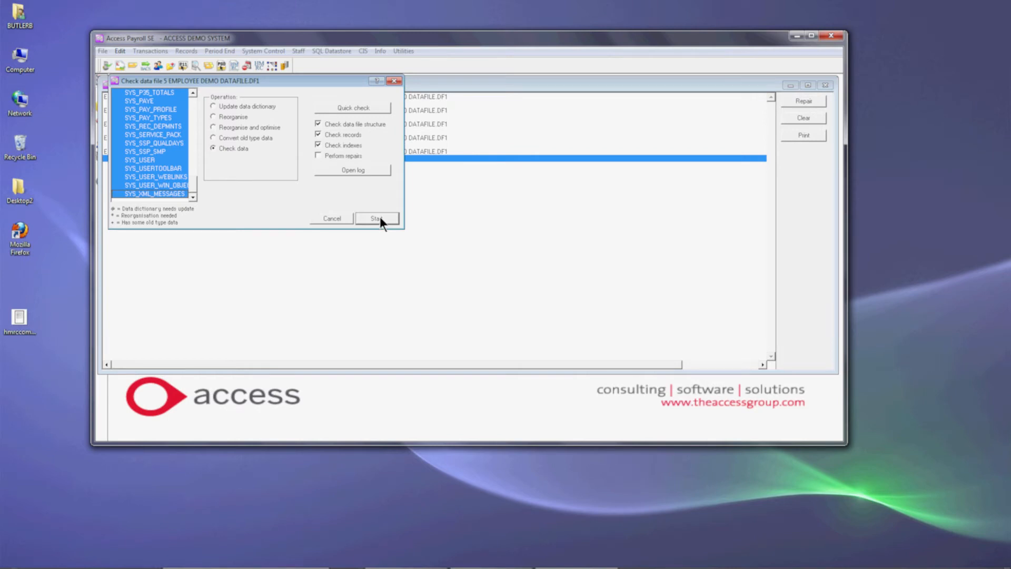
pyautogui.click(380, 217)
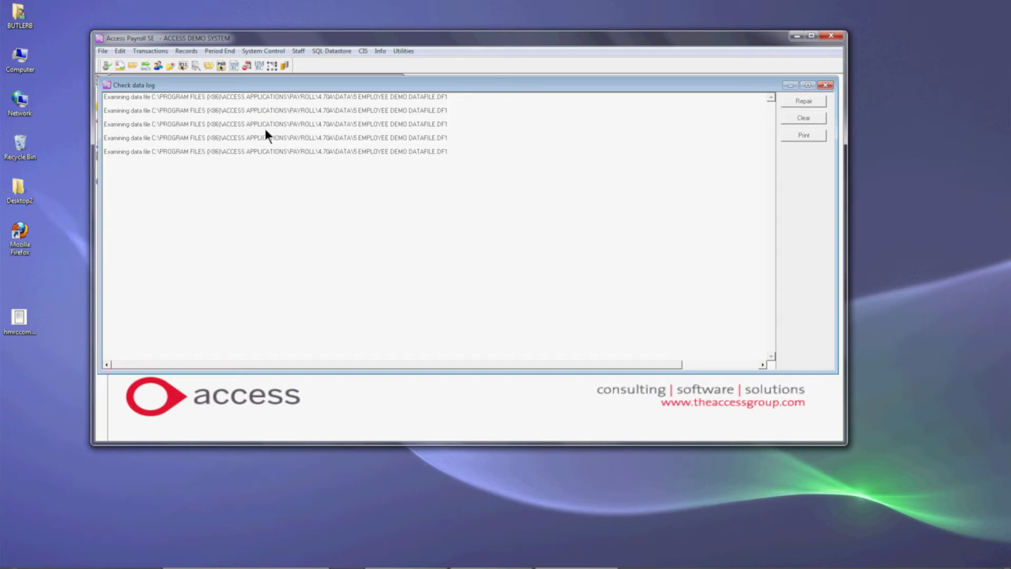
pyautogui.click(826, 84)
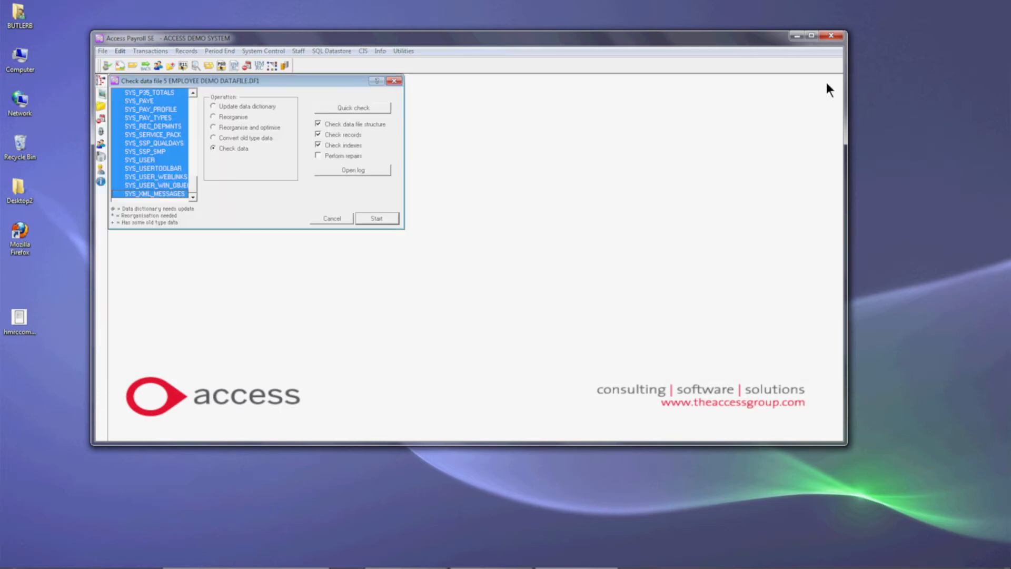
pyautogui.click(398, 82)
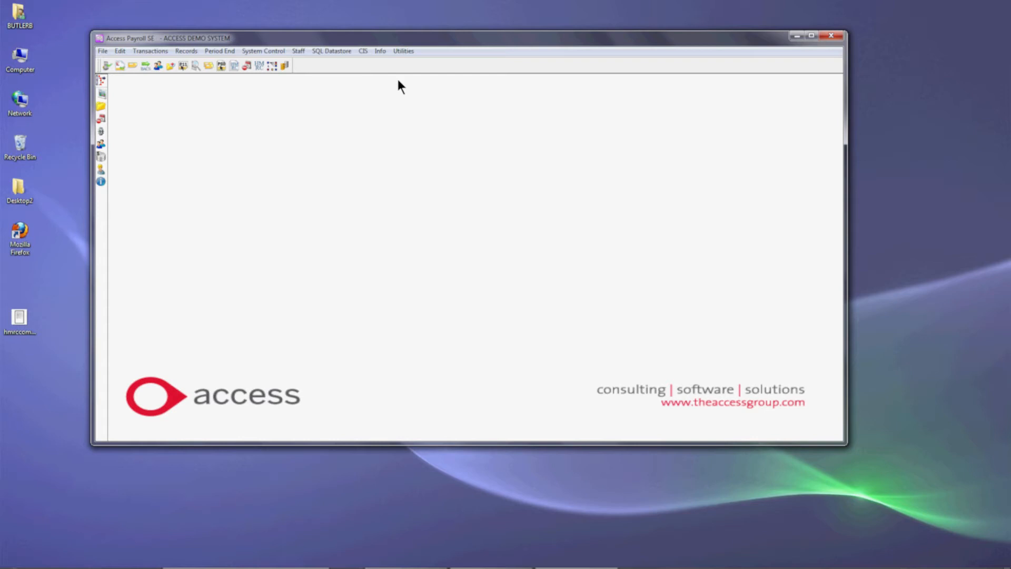
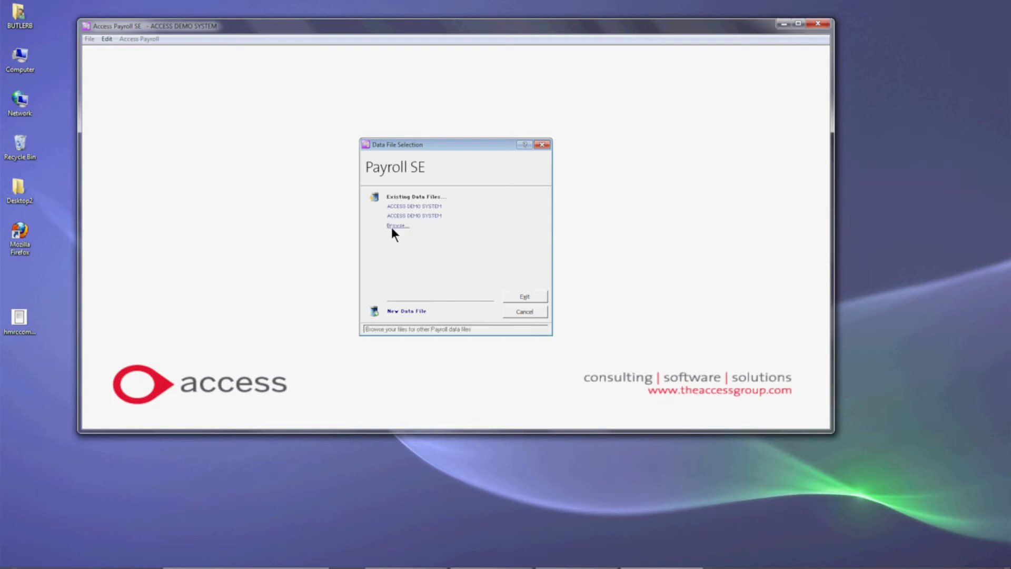
# - Browse to the Data folder and open the payroll data file 5 Employee Demo Datafile.df1
pyautogui.click(390, 226)
pyautogui.click(494, 140)
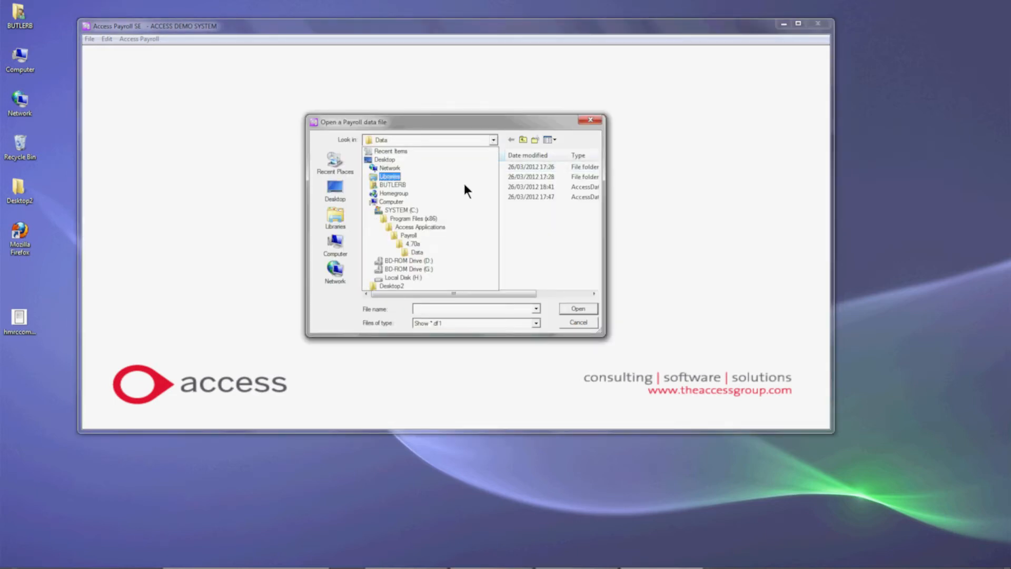
pyautogui.click(411, 251)
pyautogui.click(386, 188)
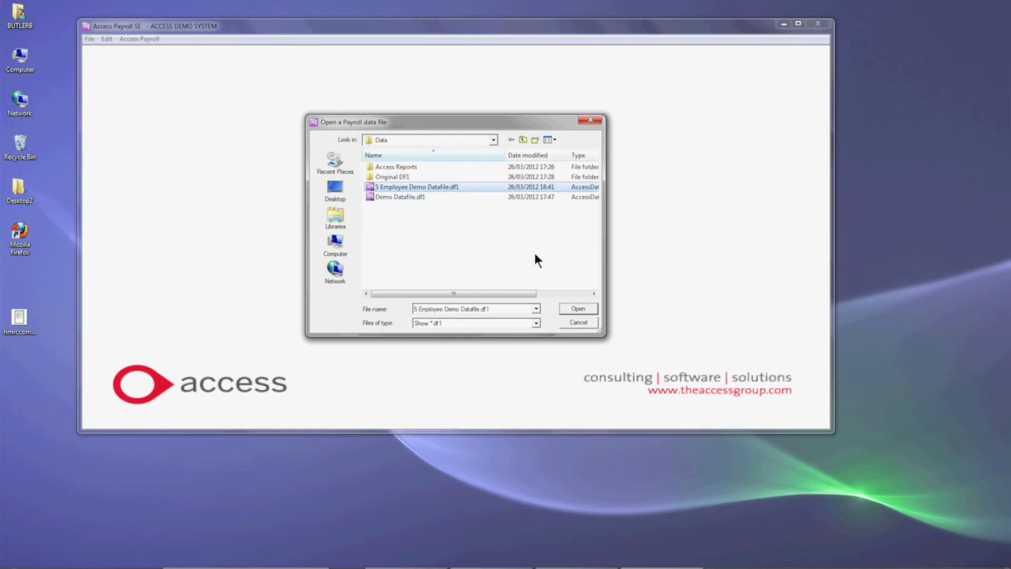
pyautogui.click(568, 307)
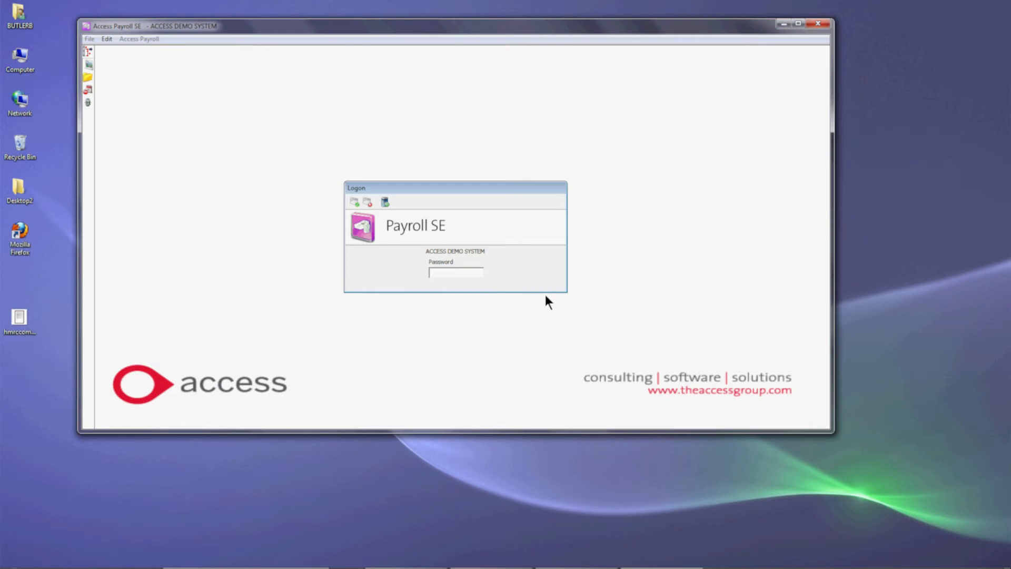
# - Log on to the datafile with the account password and acknowledge the notice about reorganising it
pyautogui.write('******')
pyautogui.press('Return')
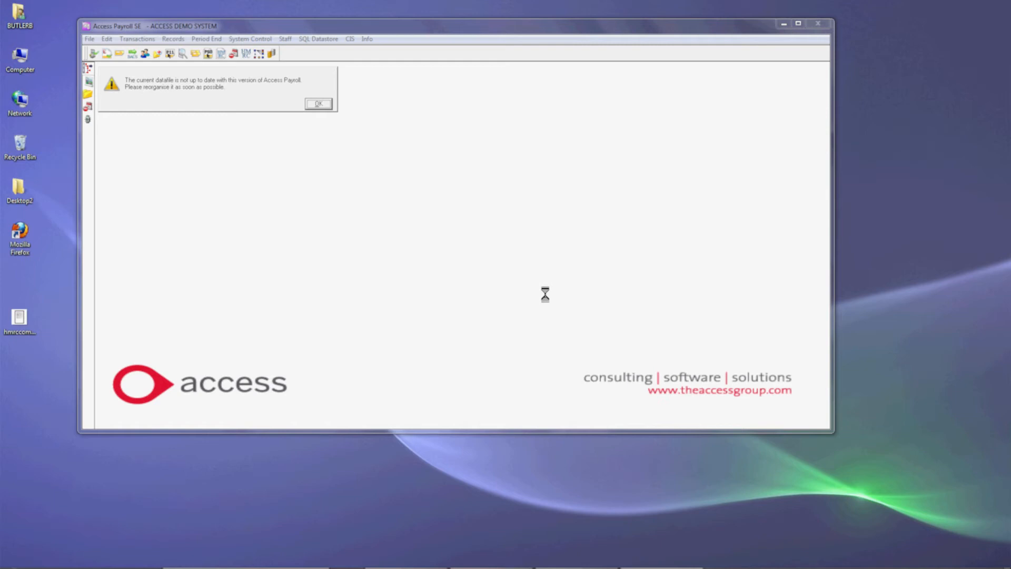
pyautogui.click(318, 105)
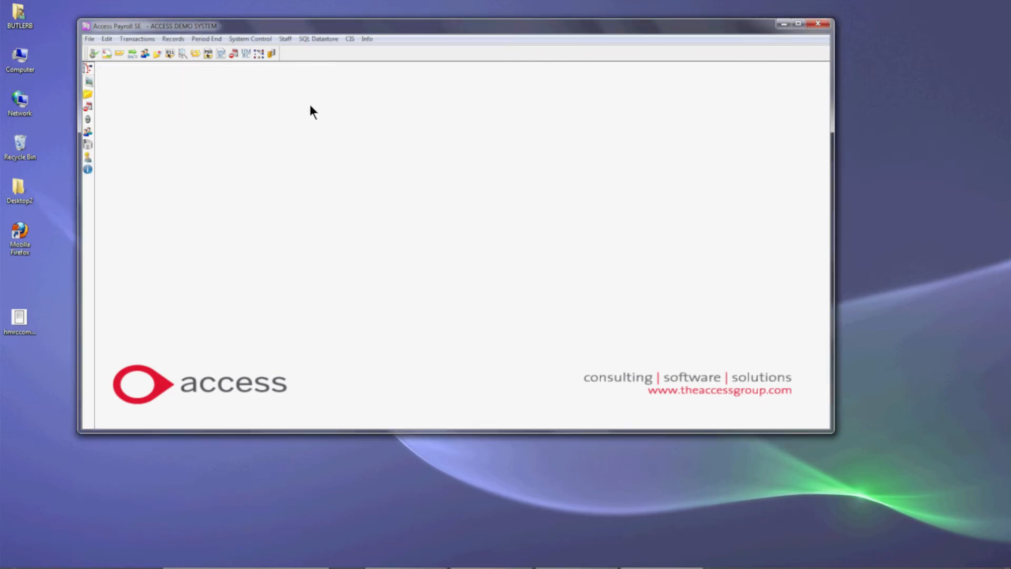
# - Make the payroll utilities available and run Reorganise Data through to completion, confirming that a backup has been made
pyautogui.click(90, 39)
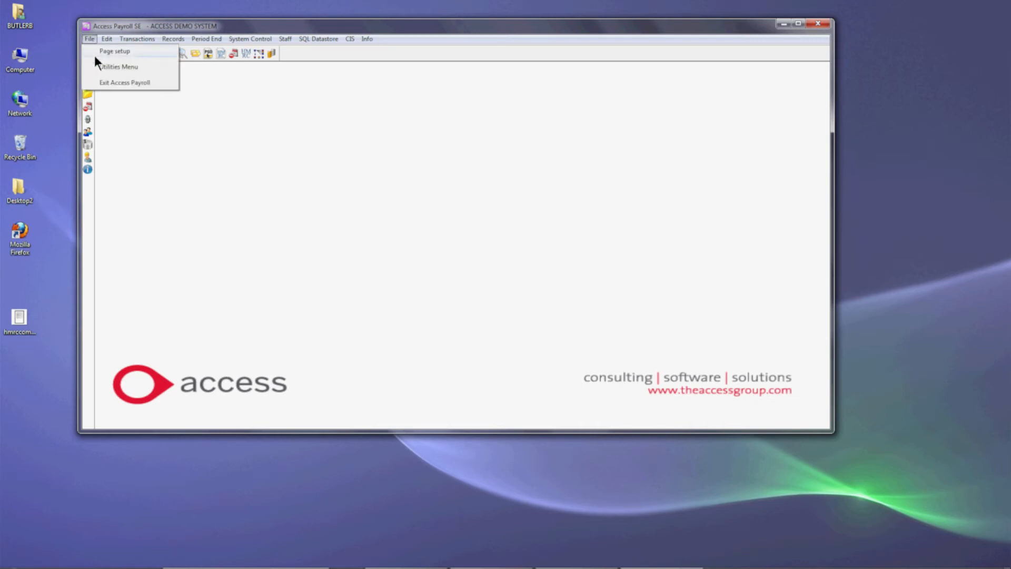
pyautogui.click(103, 67)
pyautogui.click(389, 39)
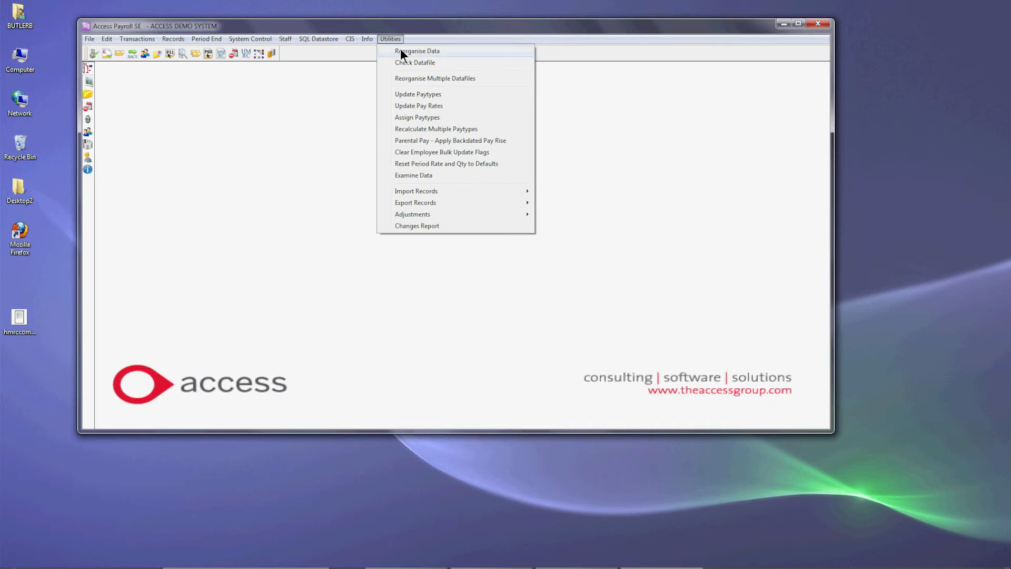
pyautogui.click(401, 51)
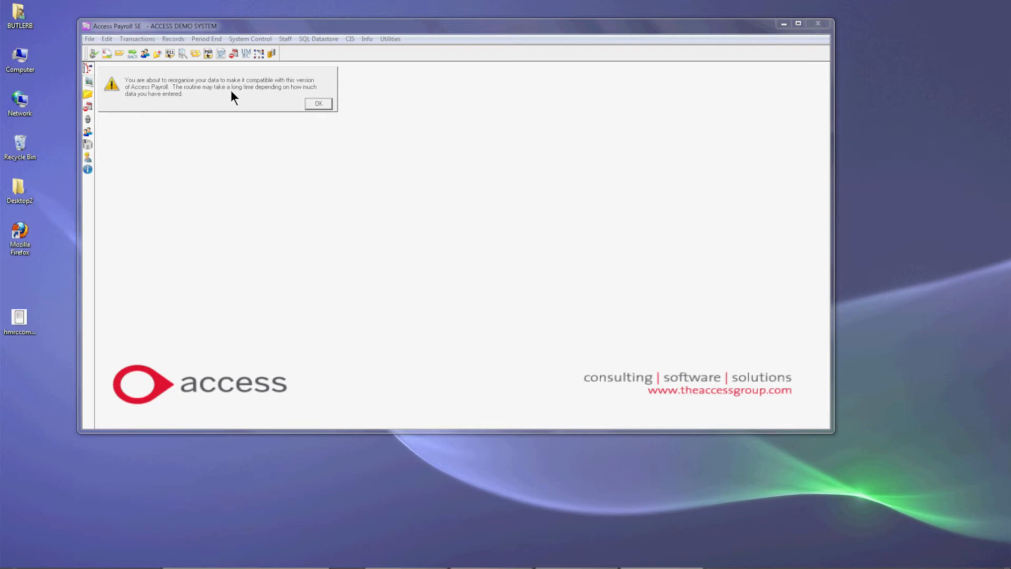
pyautogui.click(309, 103)
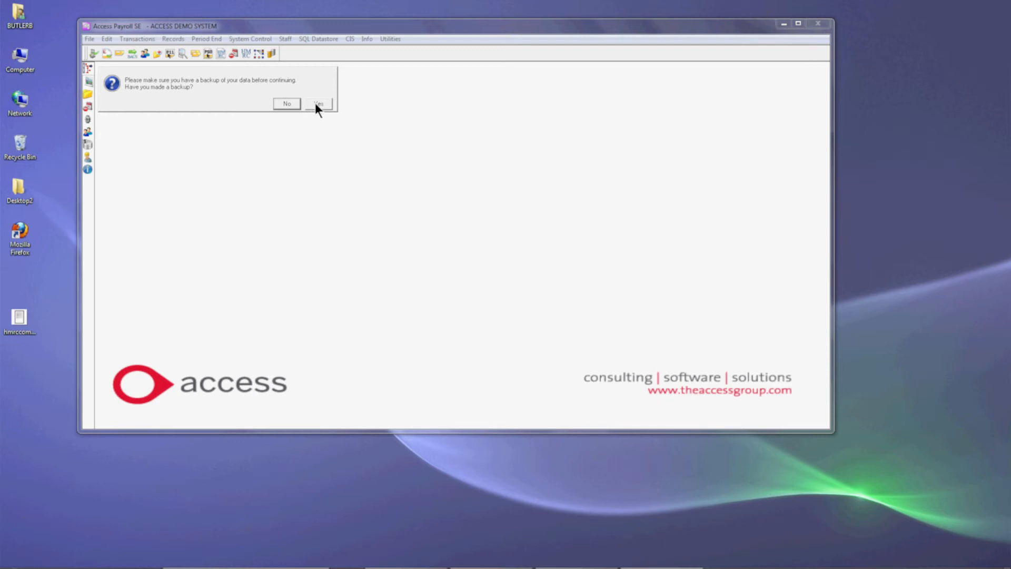
pyautogui.click(316, 105)
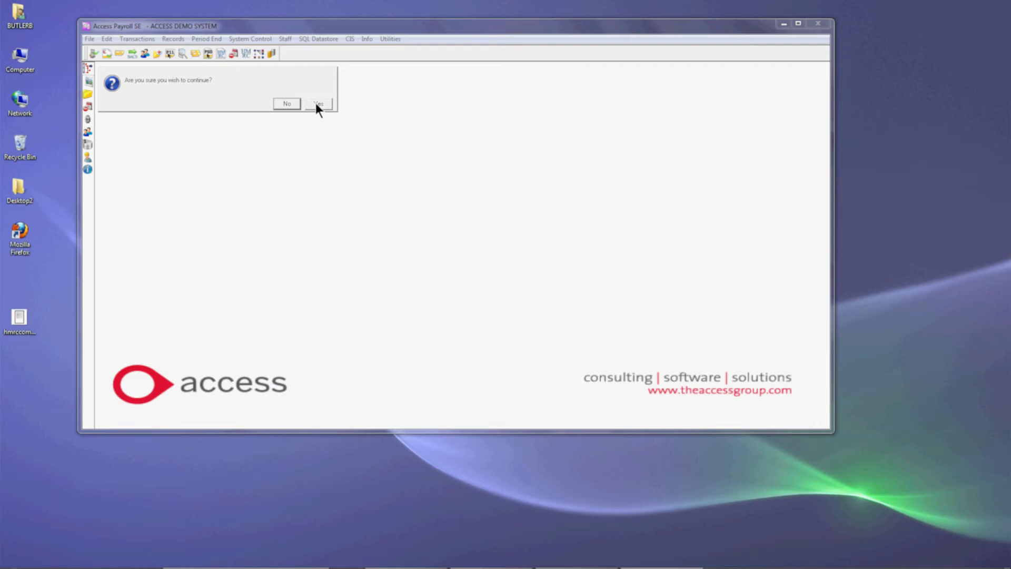
pyautogui.click(315, 103)
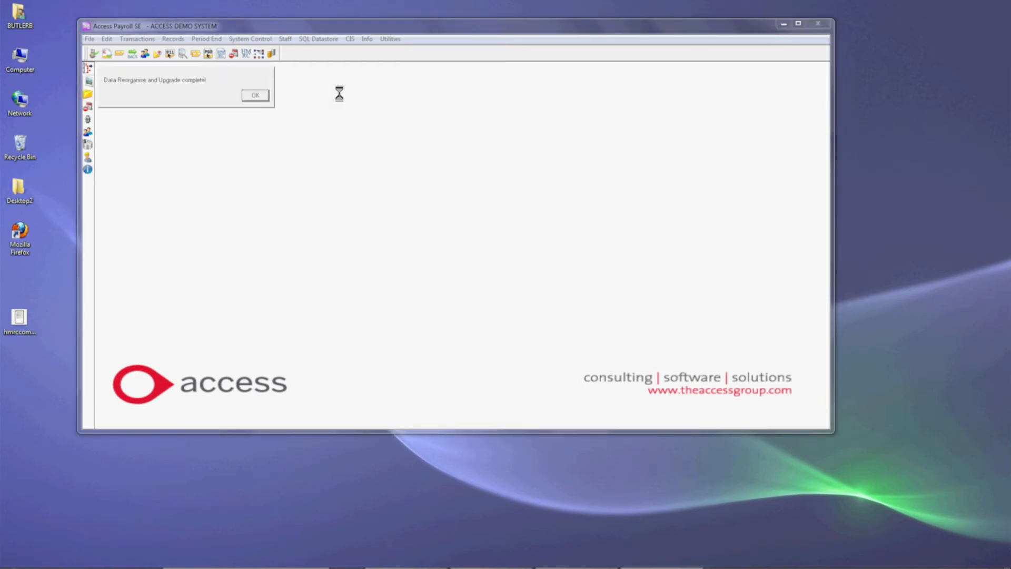
pyautogui.click(255, 95)
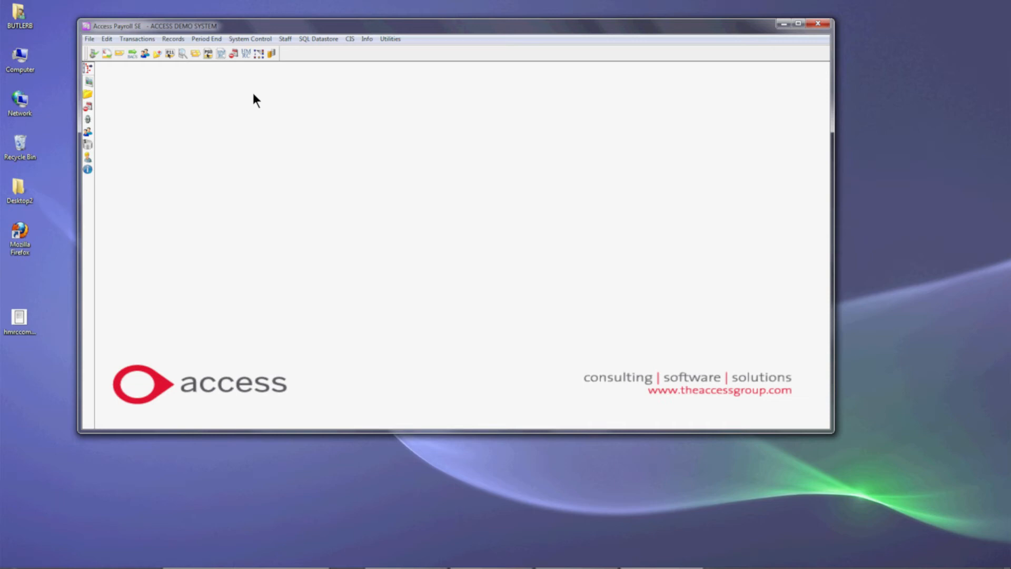
# - Start Reorganise Multiple Datafiles, confirm it, and select 5 EMPLOYEE DEMO DATAFILE.DF1 in the list of datafiles
pyautogui.click(384, 37)
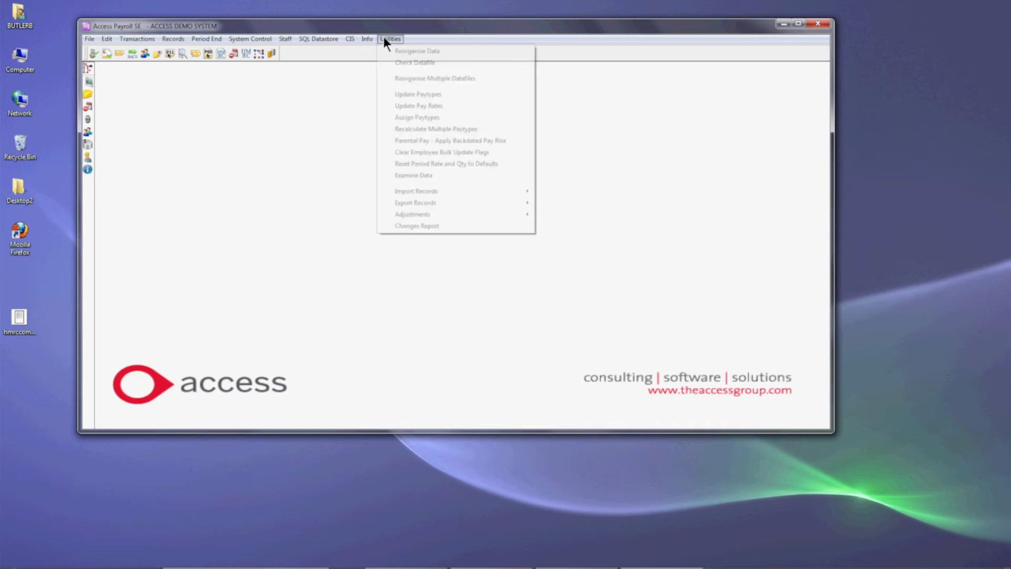
pyautogui.click(416, 79)
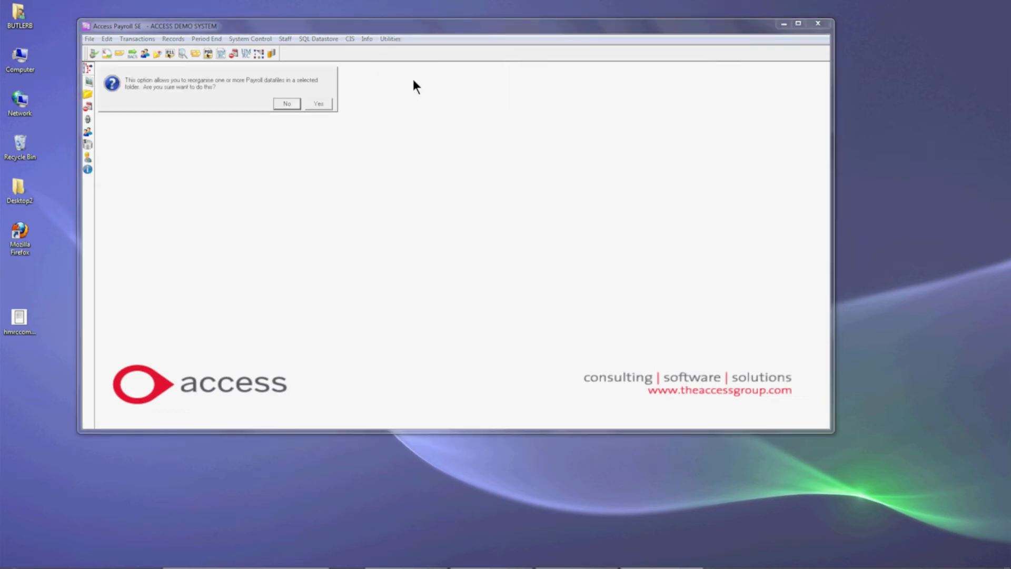
pyautogui.click(320, 103)
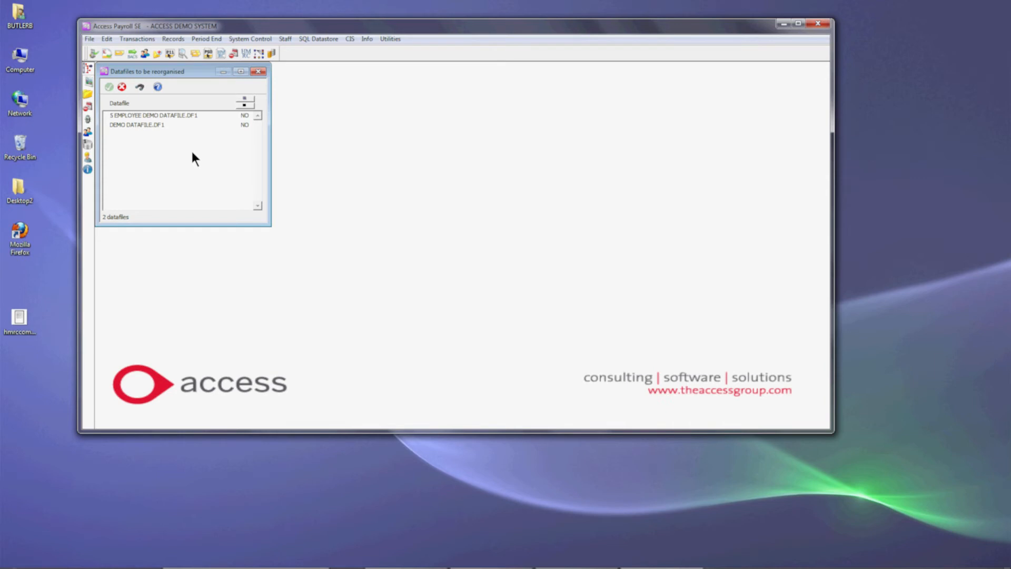
pyautogui.click(168, 125)
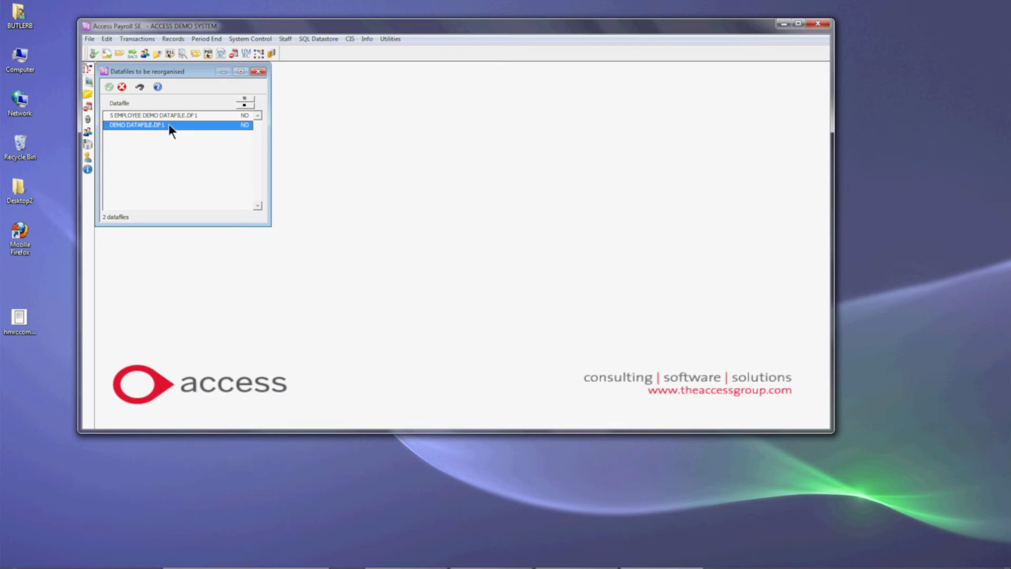
pyautogui.click(172, 116)
pyautogui.click(245, 103)
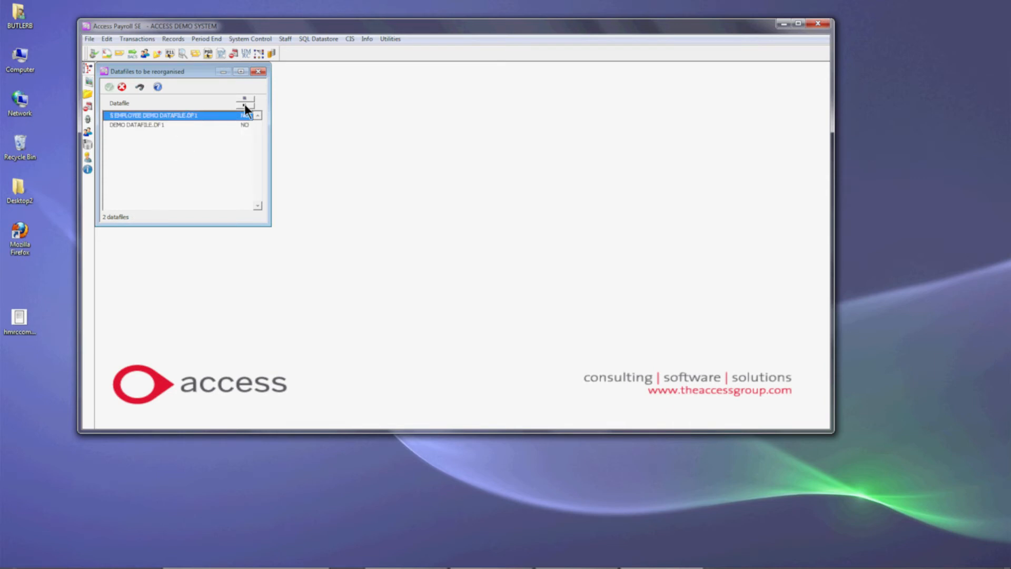
pyautogui.click(235, 116)
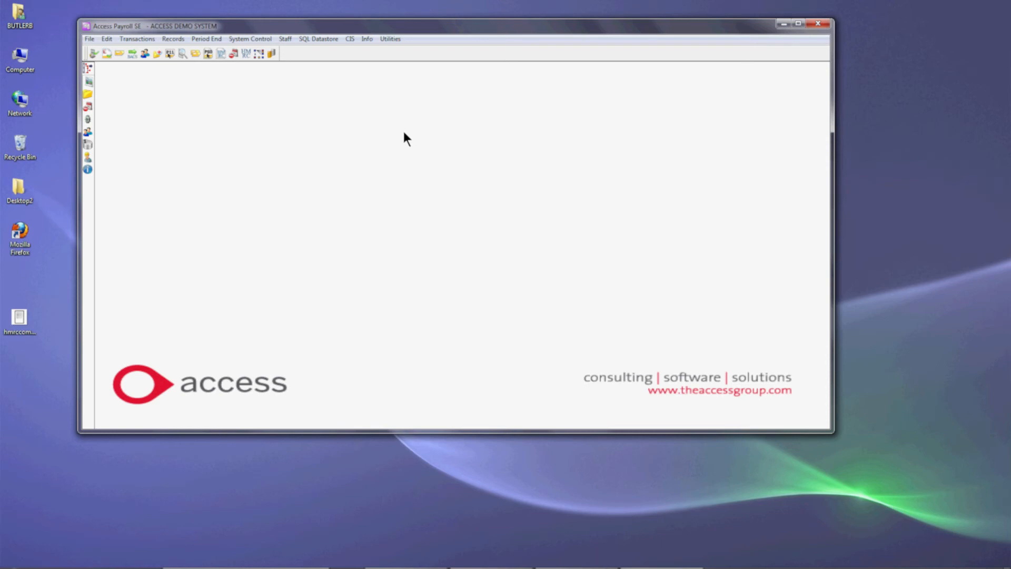
# - Run the period-end Statutory Return report to the screen, review the figures owed to HMRC, and close the report
pyautogui.click(89, 68)
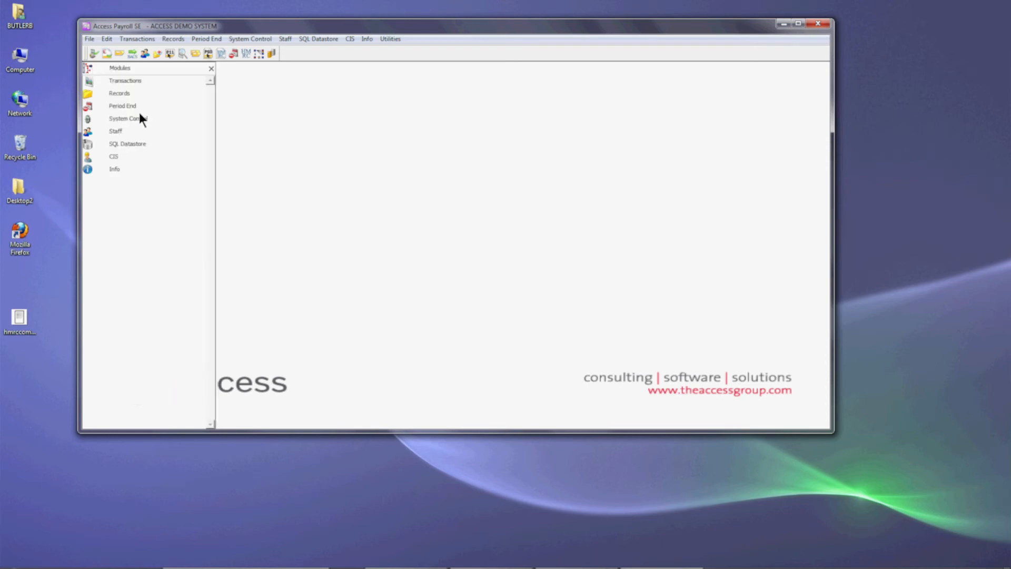
pyautogui.click(121, 105)
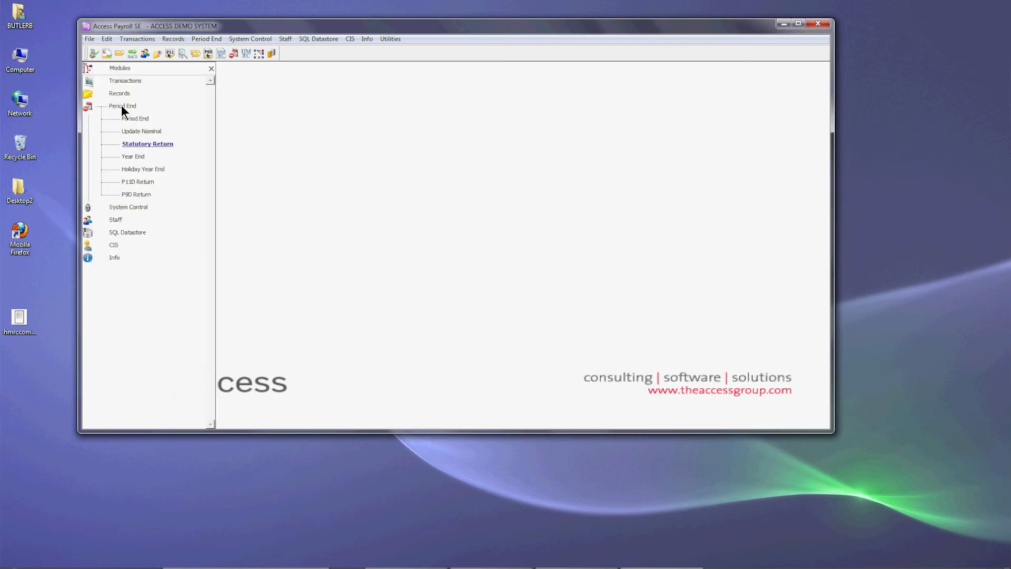
pyautogui.click(148, 144)
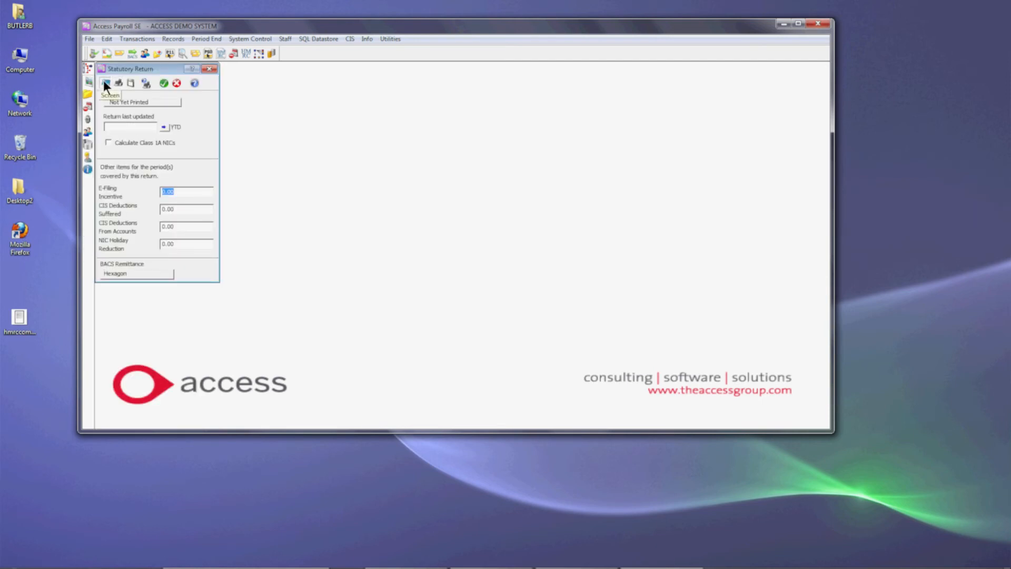
pyautogui.click(163, 82)
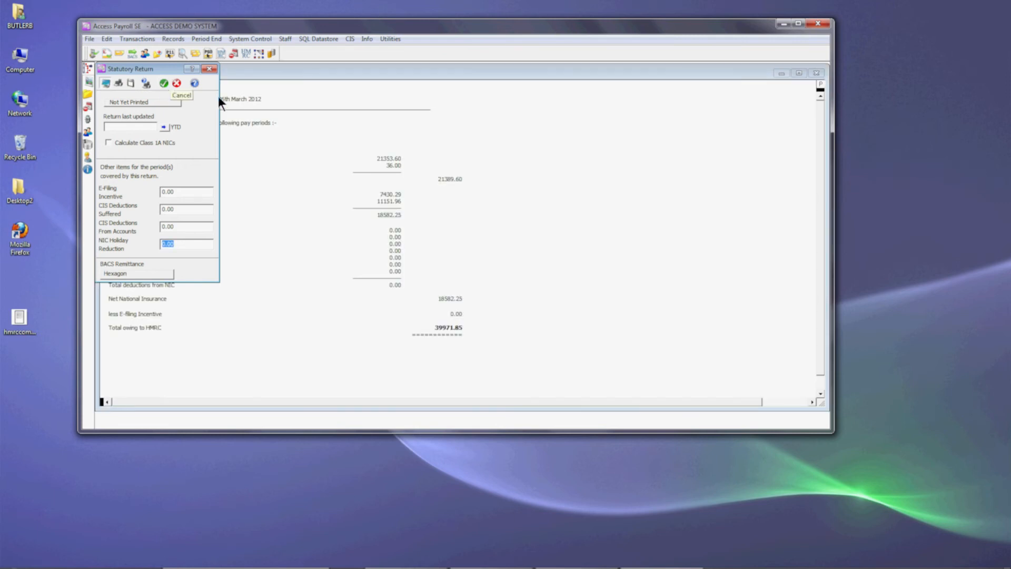
pyautogui.moveTo(389, 87); pyautogui.dragTo(411, 75)
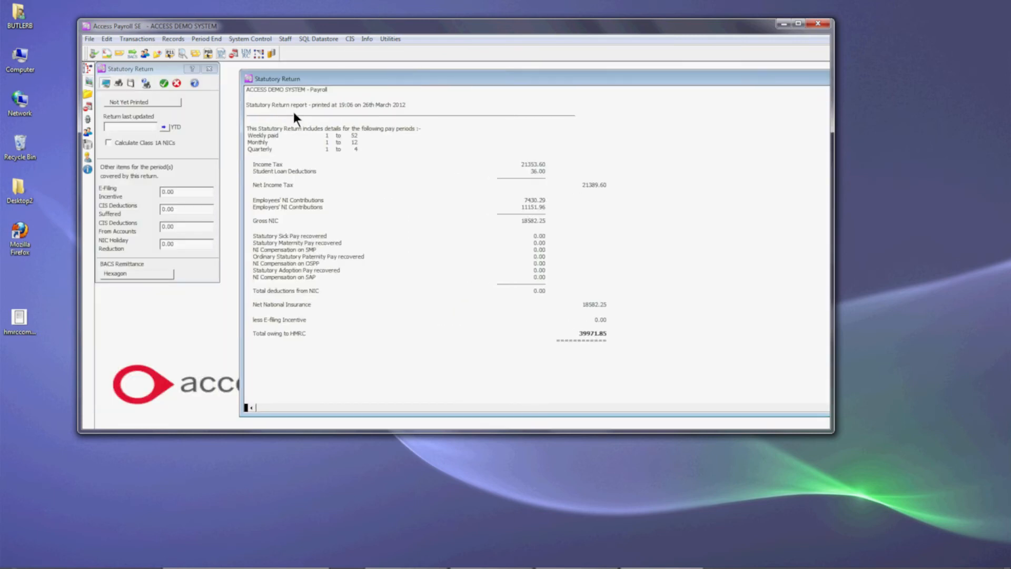
pyautogui.doubleClick(247, 78)
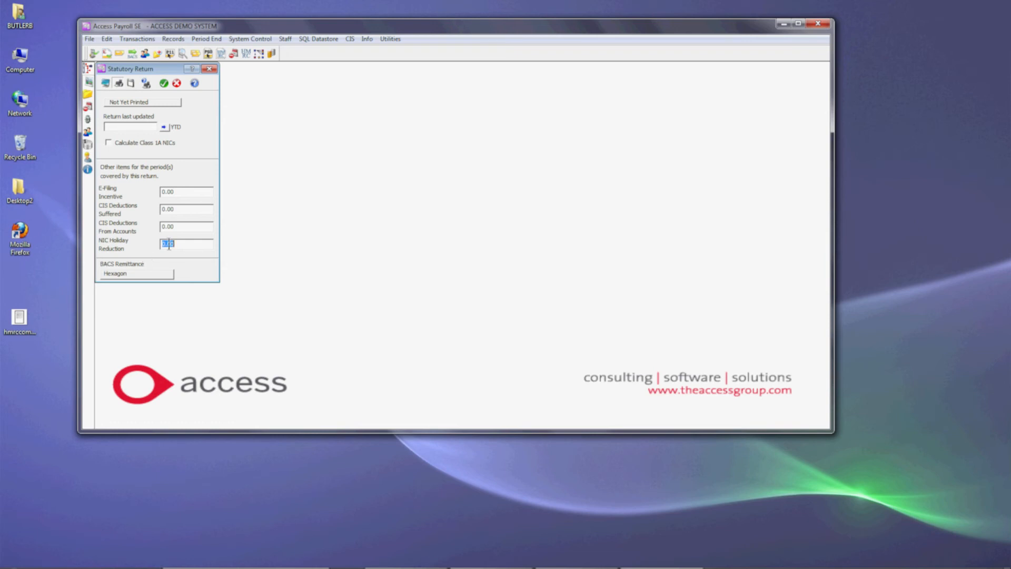
# - Produce the HMRC BACS export file, overwriting BACS Remittance.TXT, and update the Statutory Return before closing it
pyautogui.moveTo(182, 243); pyautogui.dragTo(159, 247)
pyautogui.click(162, 81)
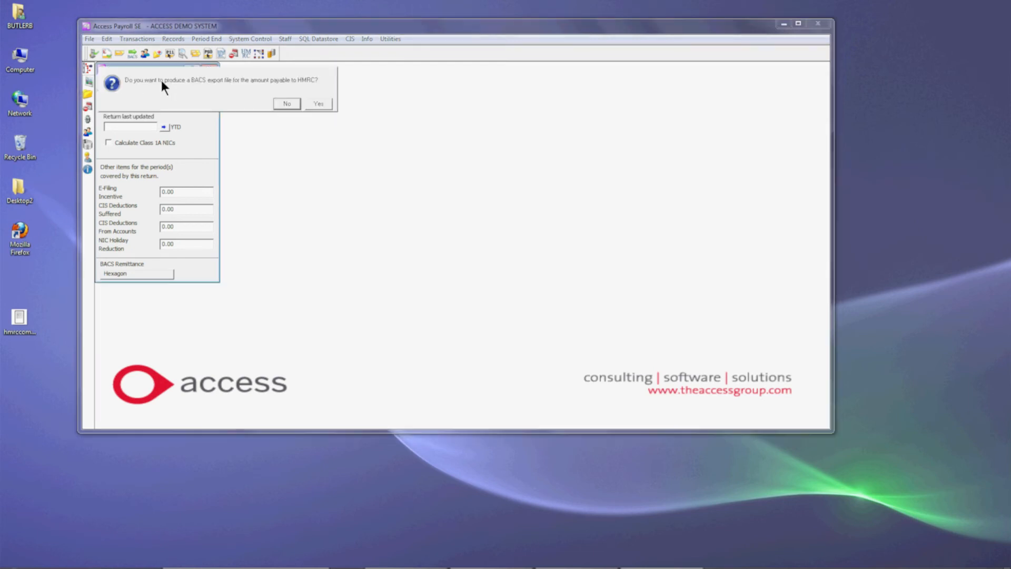
pyautogui.click(318, 103)
pyautogui.click(105, 82)
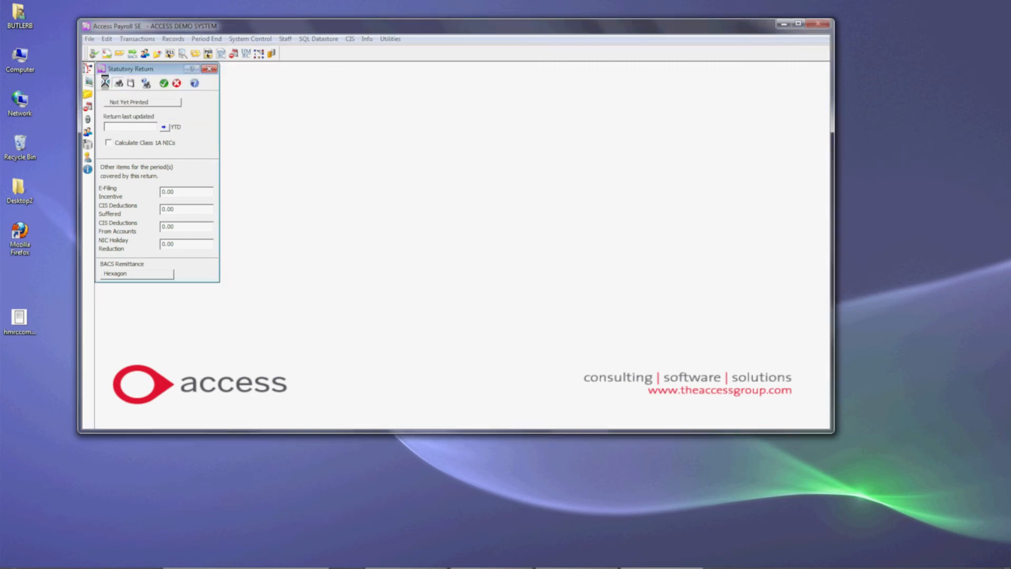
pyautogui.click(107, 80)
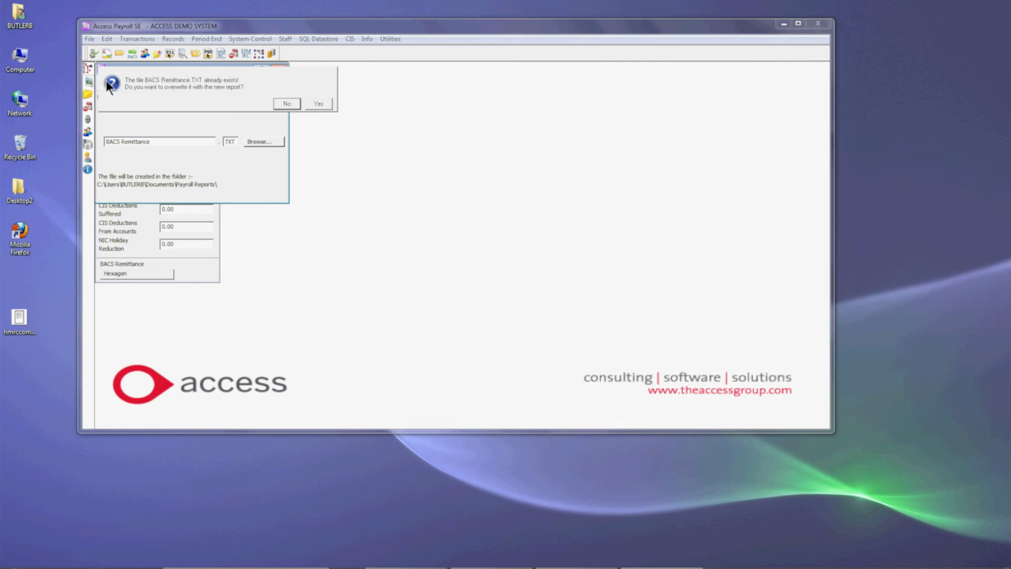
pyautogui.click(310, 102)
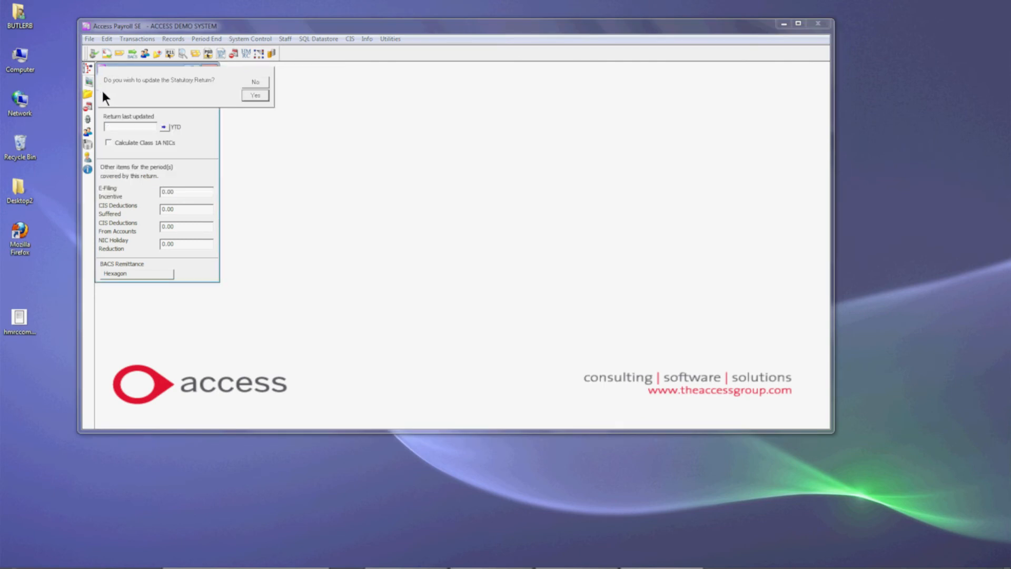
pyautogui.click(256, 95)
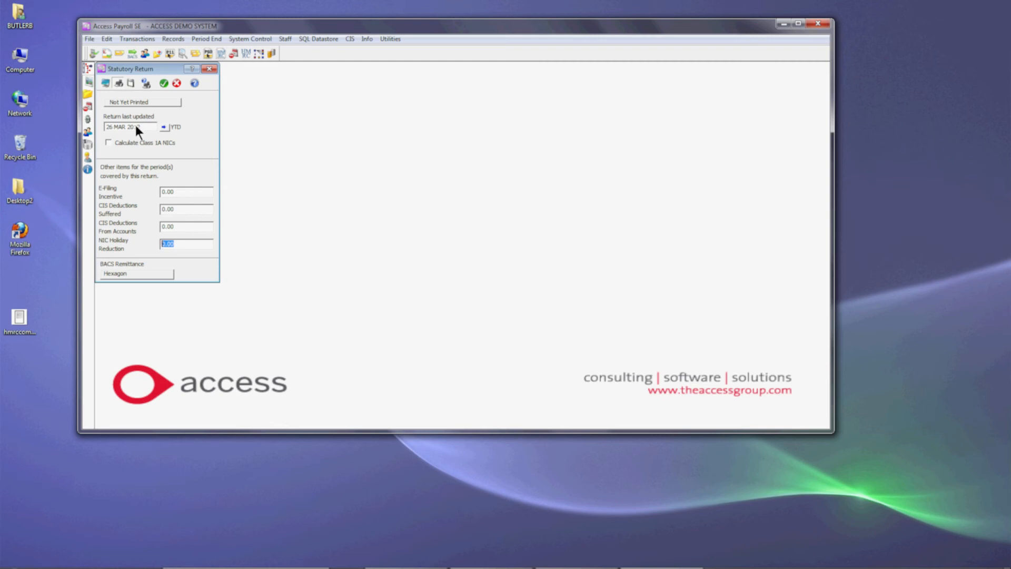
pyautogui.click(210, 69)
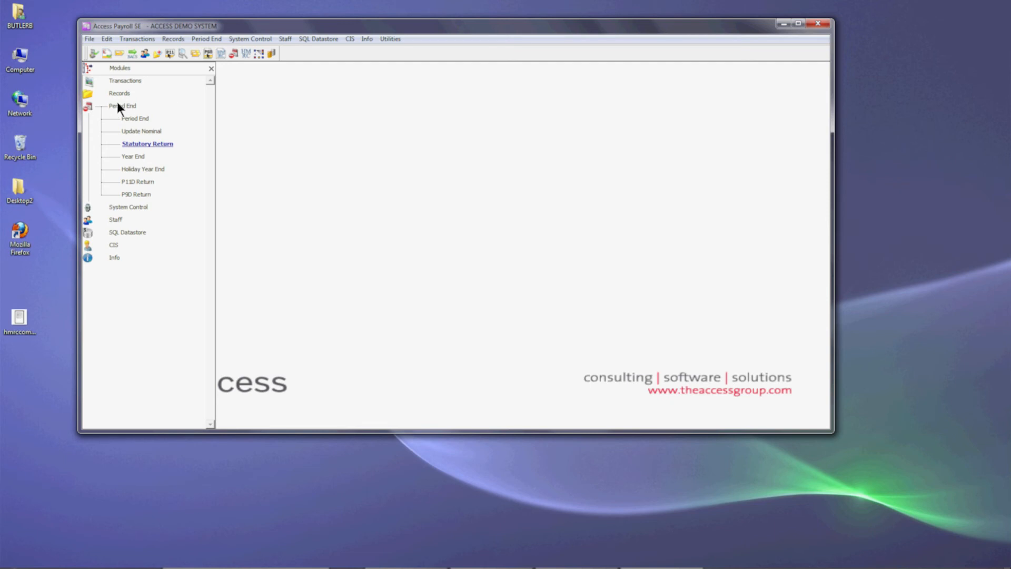
# - Review the Update Nominal settings with Post Journals to Nominal Ledger Batch selected, and close the window without posting
pyautogui.click(147, 131)
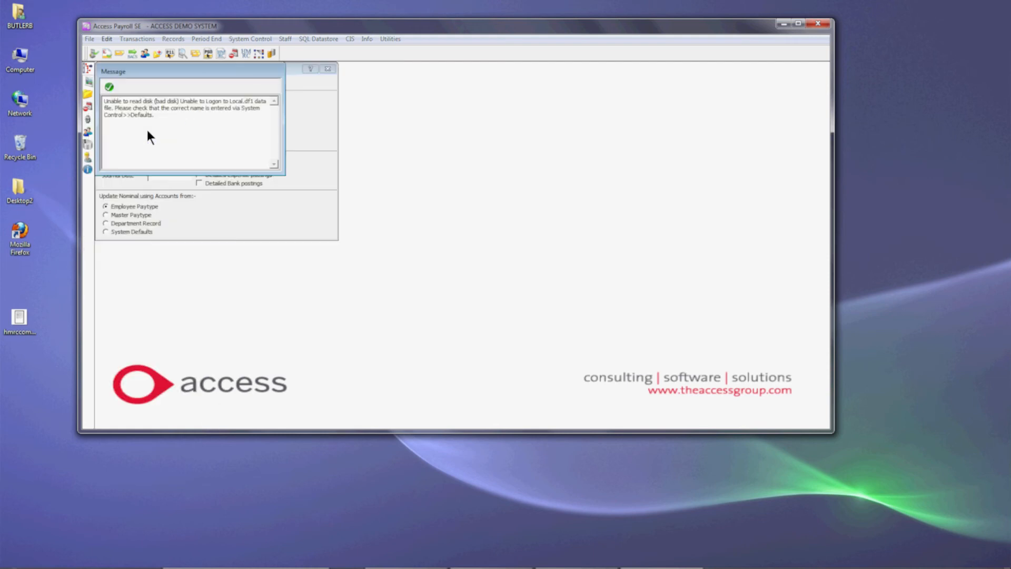
pyautogui.click(110, 88)
pyautogui.click(315, 104)
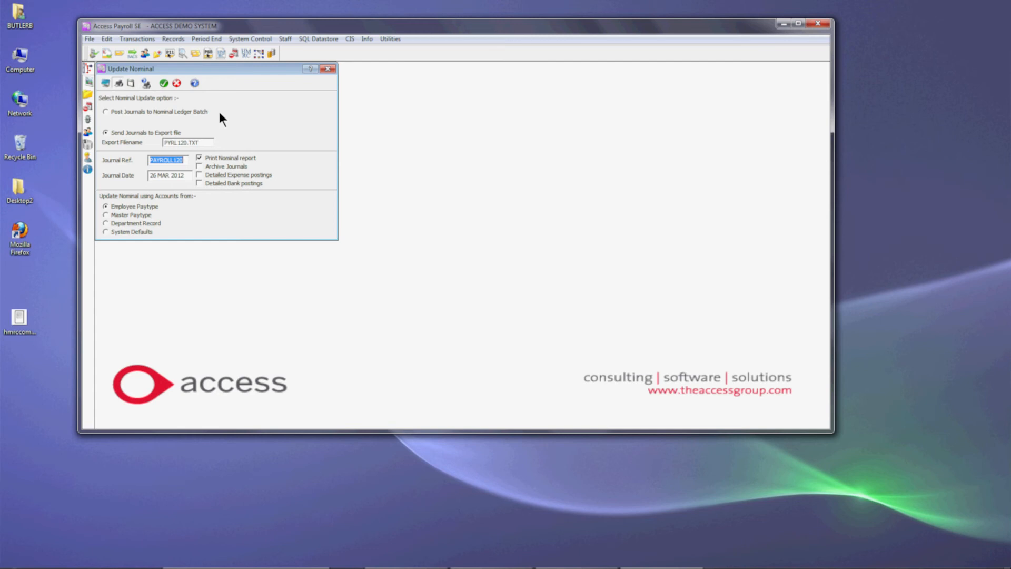
pyautogui.click(106, 112)
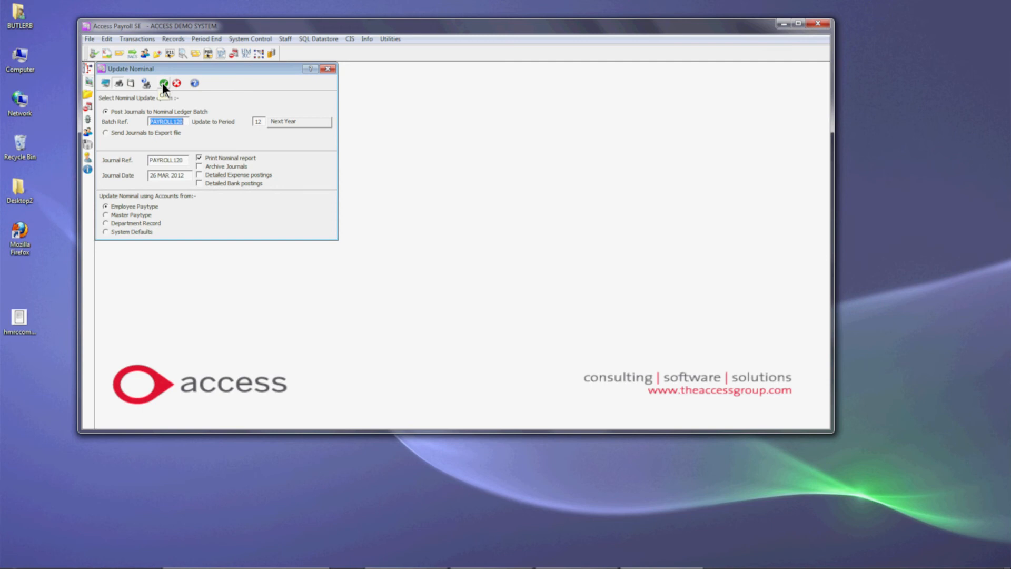
pyautogui.click(329, 69)
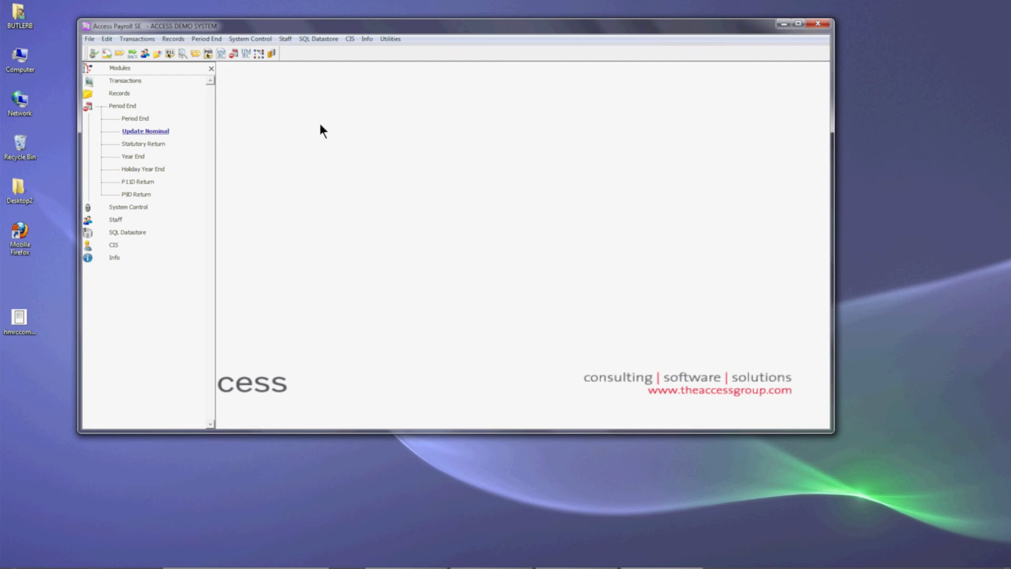
# - Open the Stationery Options from the system's default Documents settings and review the P60 and P35 stationery choices without changing them
pyautogui.click(120, 207)
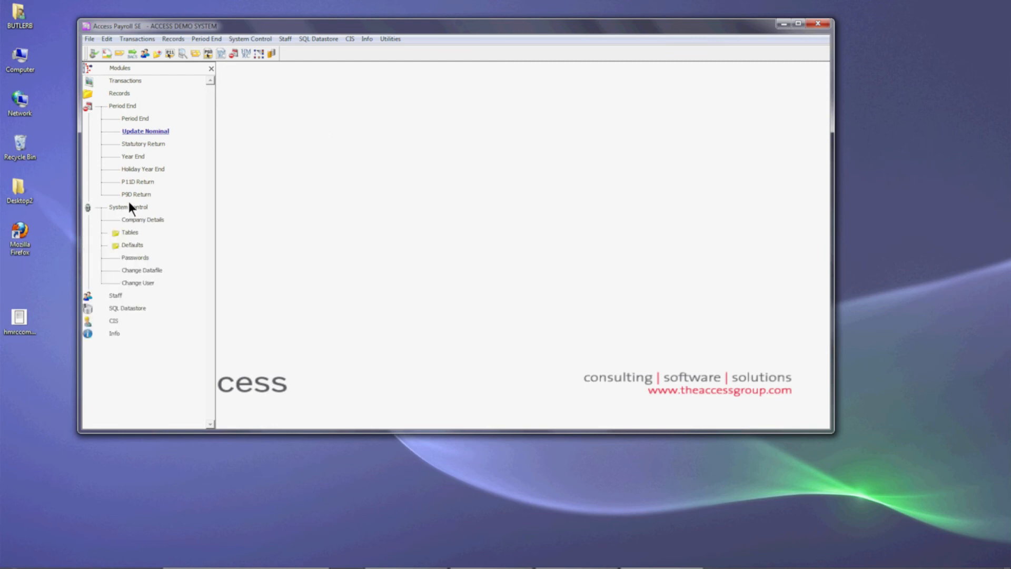
pyautogui.click(133, 247)
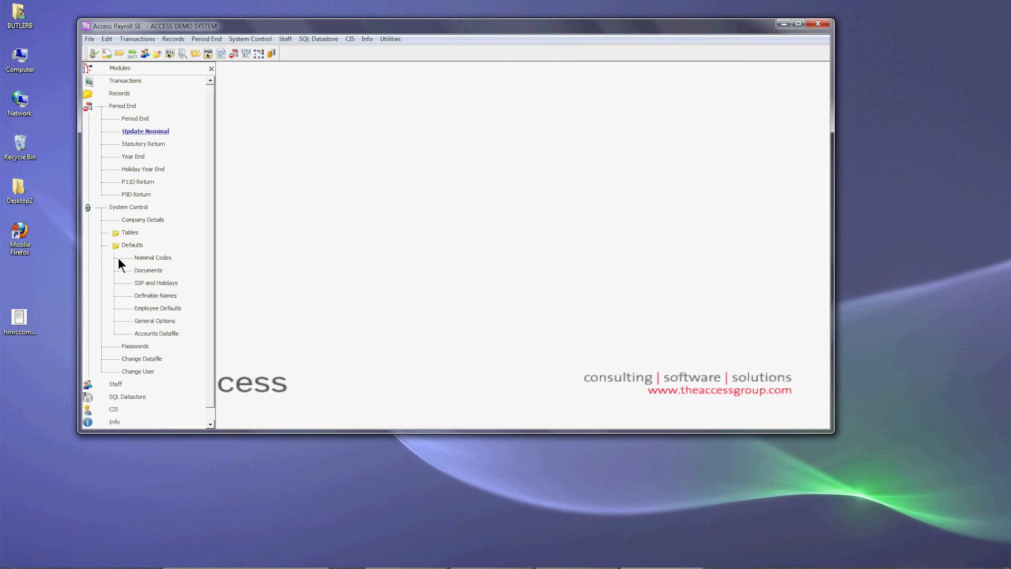
pyautogui.click(148, 270)
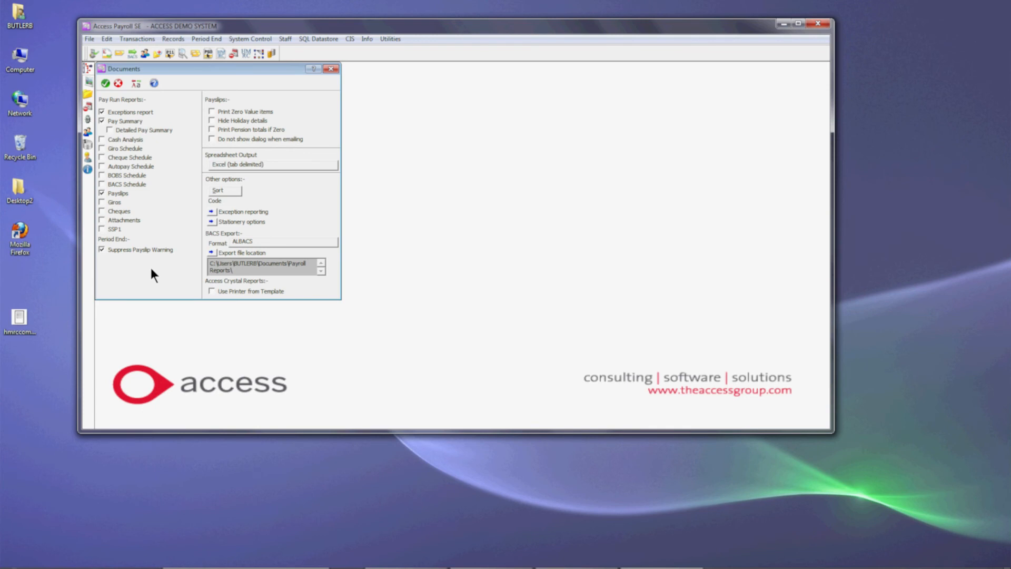
pyautogui.click(211, 221)
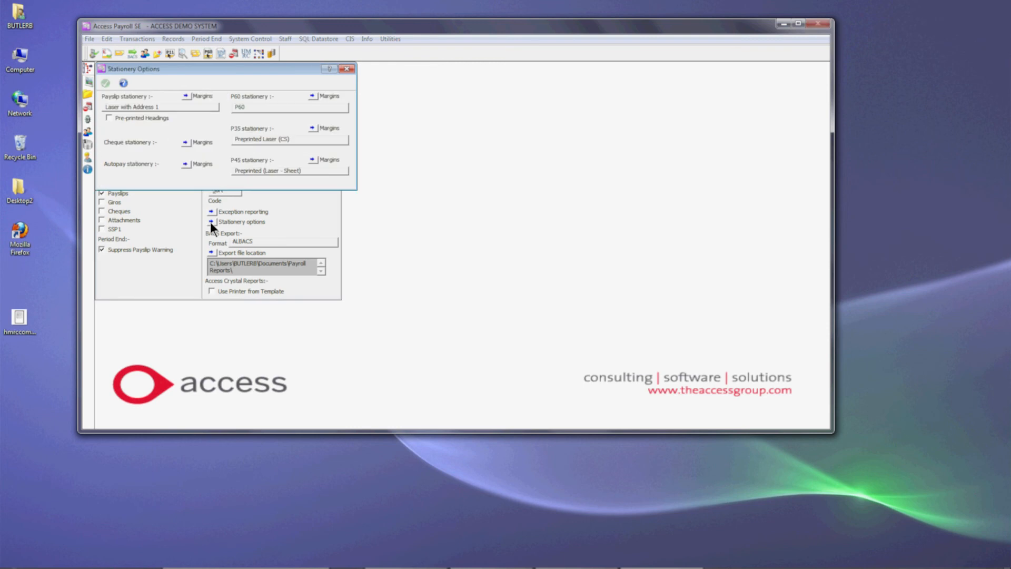
pyautogui.click(259, 108)
pyautogui.click(217, 125)
pyautogui.click(271, 139)
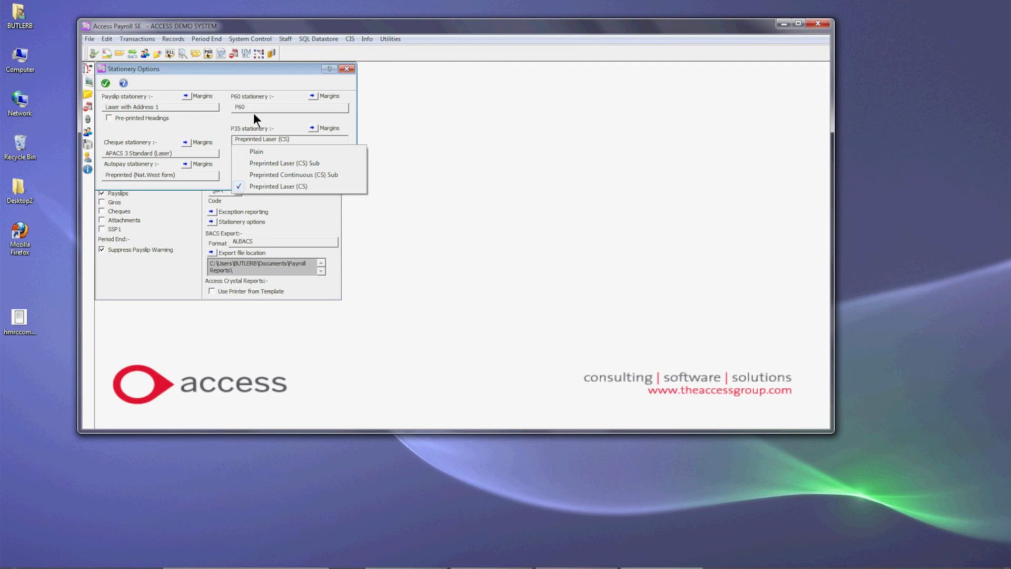
pyautogui.click(256, 118)
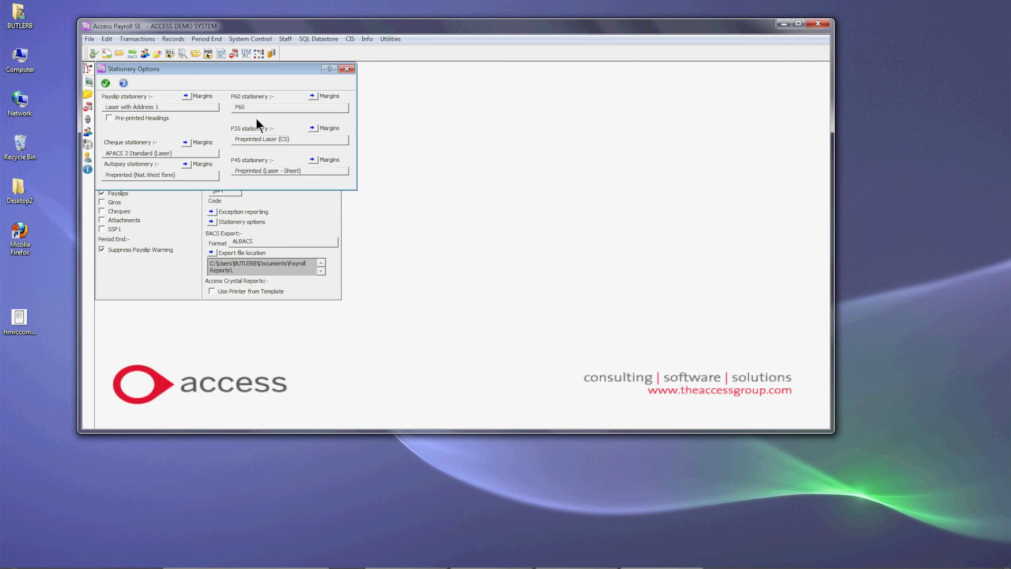
# - Run a margin test for the P60 stationery, accepting the A4 Portrait page setup, and close the margin, stationery and document settings
pyautogui.click(313, 96)
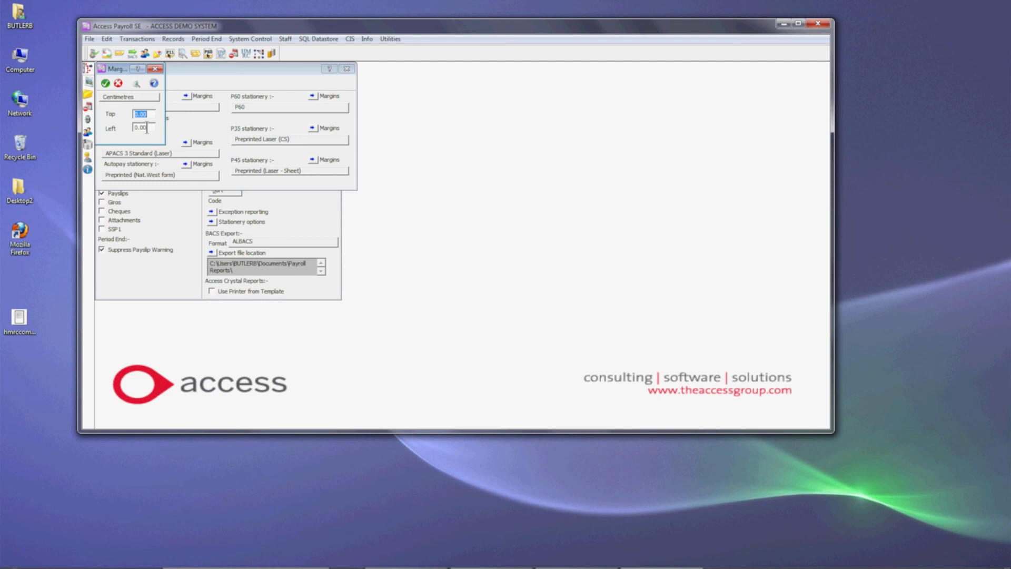
pyautogui.click(136, 83)
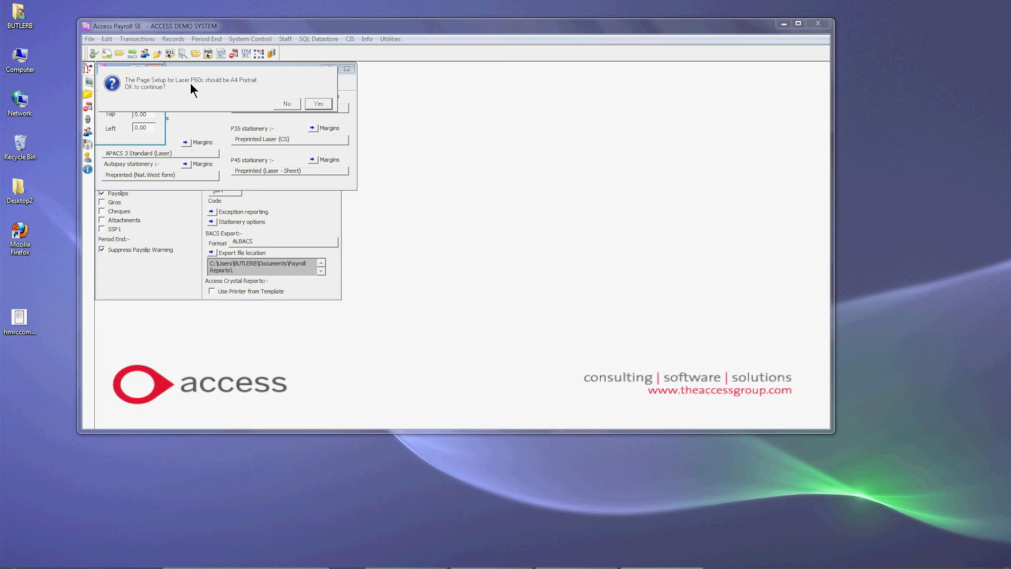
pyautogui.click(319, 103)
pyautogui.click(320, 103)
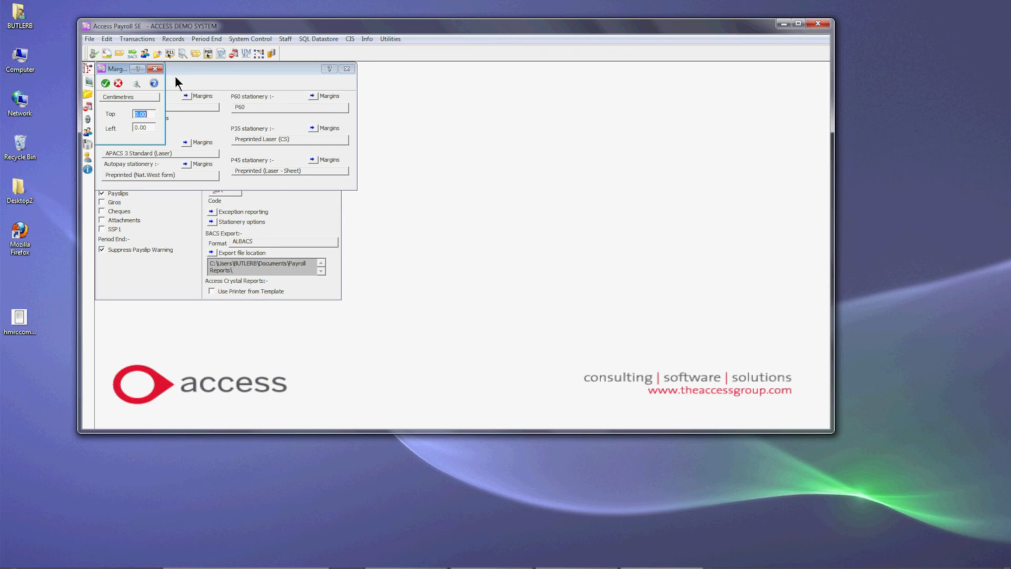
pyautogui.click(158, 68)
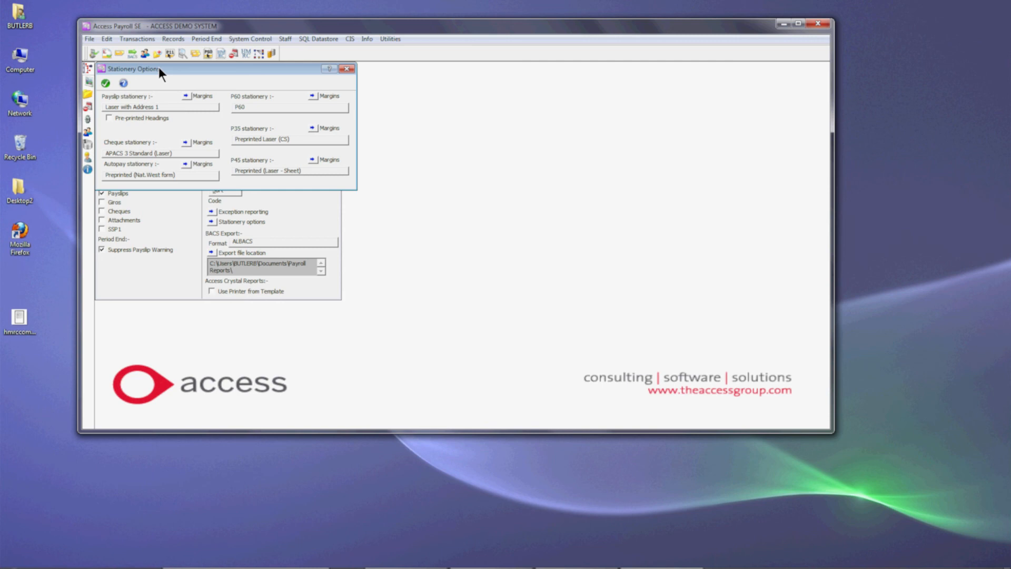
pyautogui.click(348, 69)
pyautogui.click(332, 69)
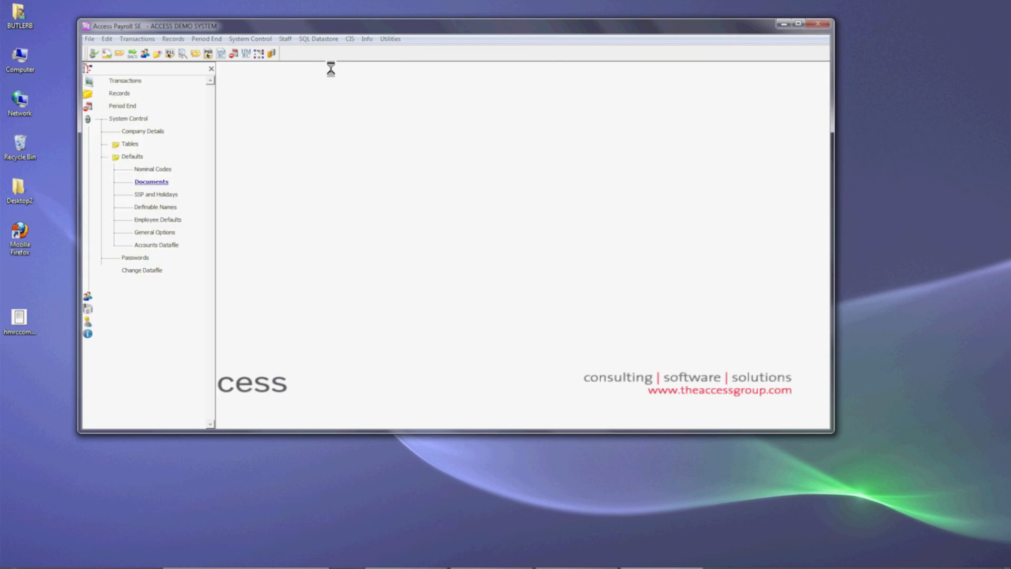
# - Choose Print P60 report in the Year End options, review its employee search filters, and close the search
pyautogui.click(116, 106)
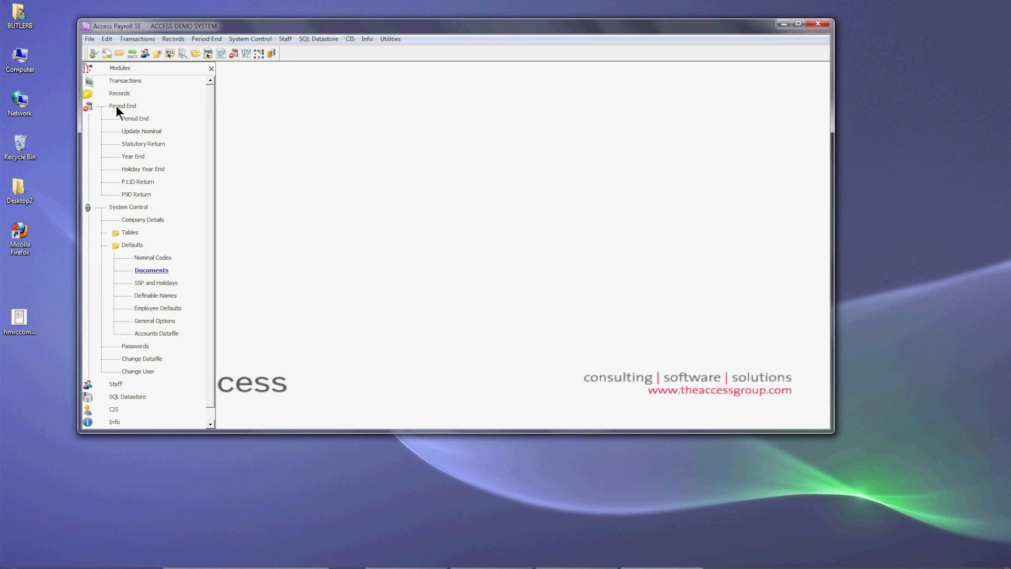
pyautogui.click(129, 157)
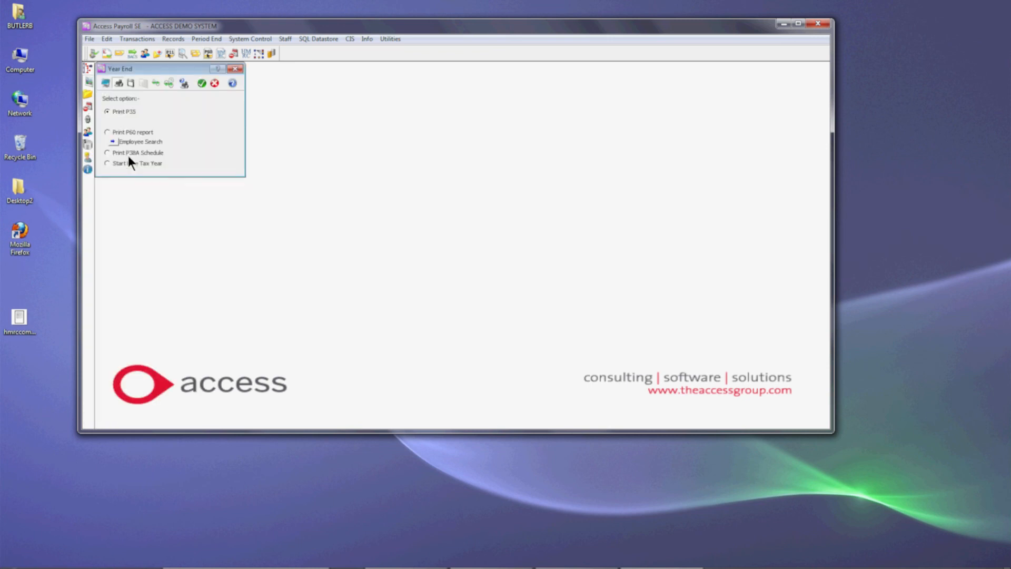
pyautogui.click(107, 133)
pyautogui.click(112, 141)
pyautogui.moveTo(162, 68); pyautogui.dragTo(291, 71)
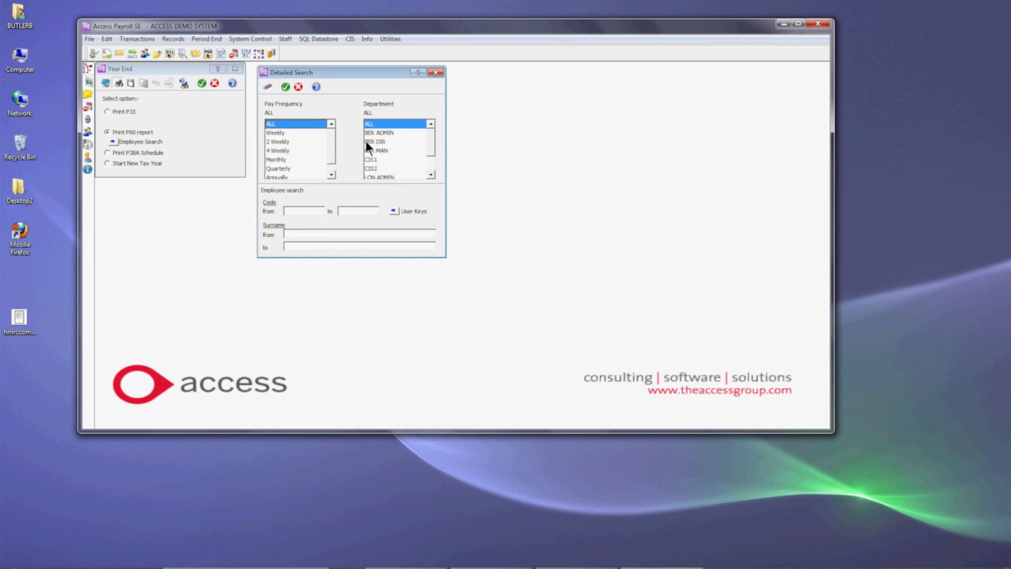
pyautogui.click(438, 73)
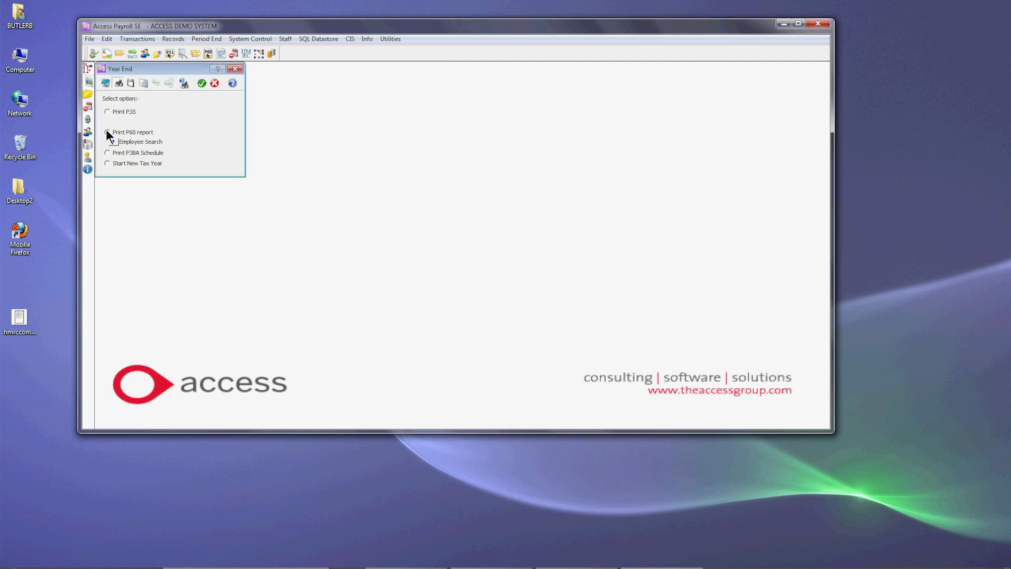
# - Print the P60 report, confirming the correct stationery, keeping leavers included and leaving out employees who do not require a P14
pyautogui.click(201, 83)
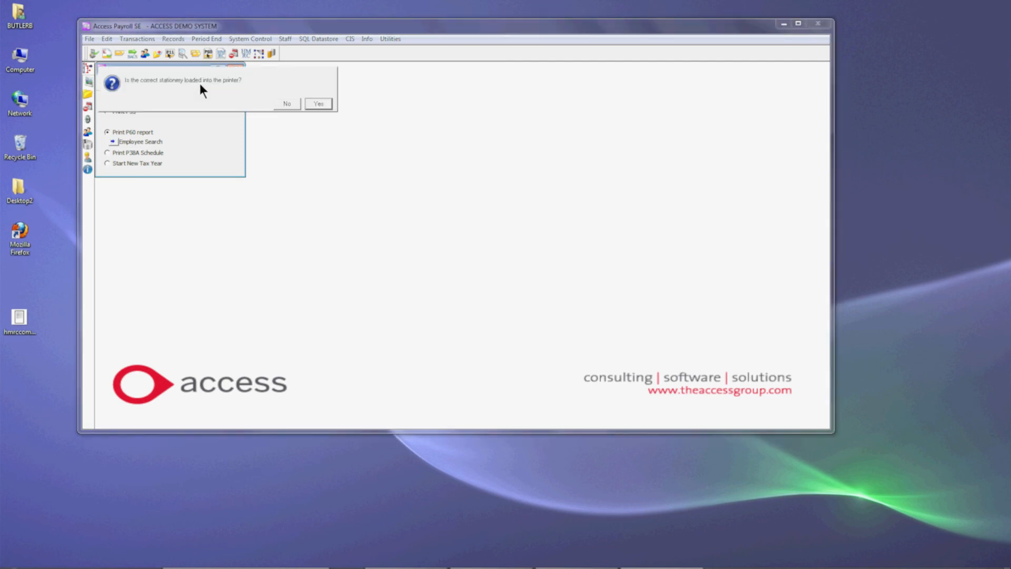
pyautogui.click(320, 103)
pyautogui.click(318, 104)
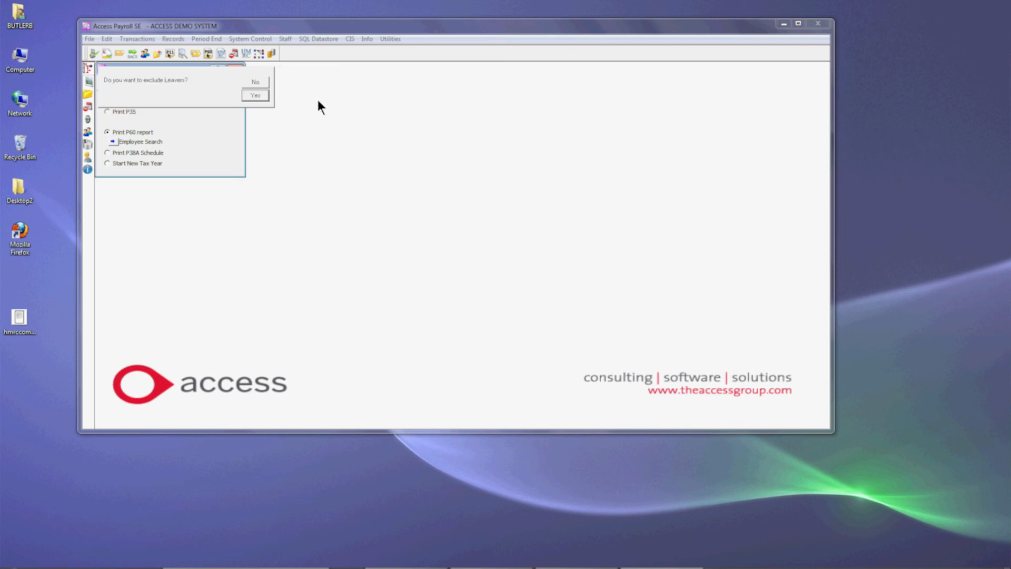
pyautogui.click(255, 81)
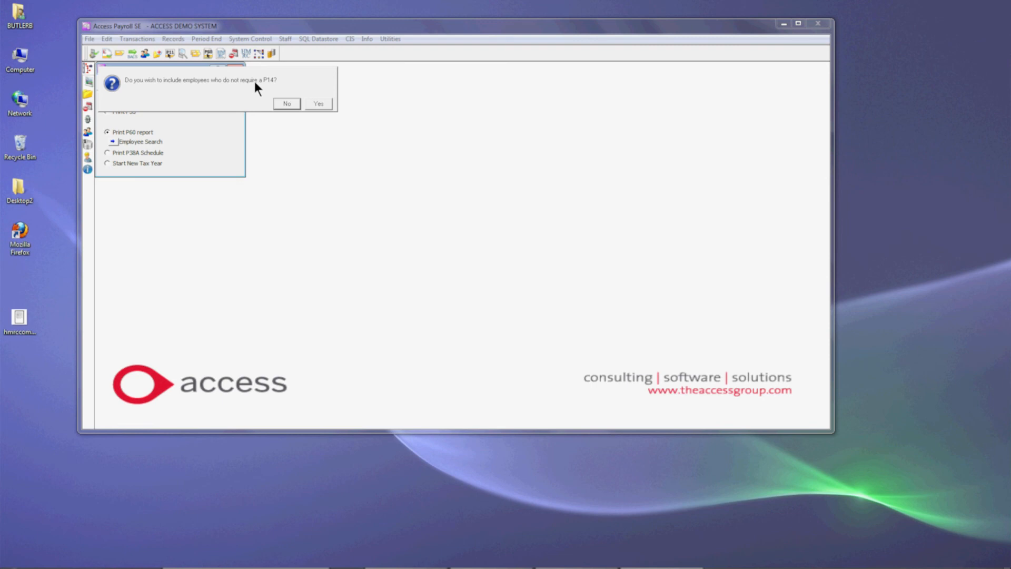
pyautogui.click(286, 104)
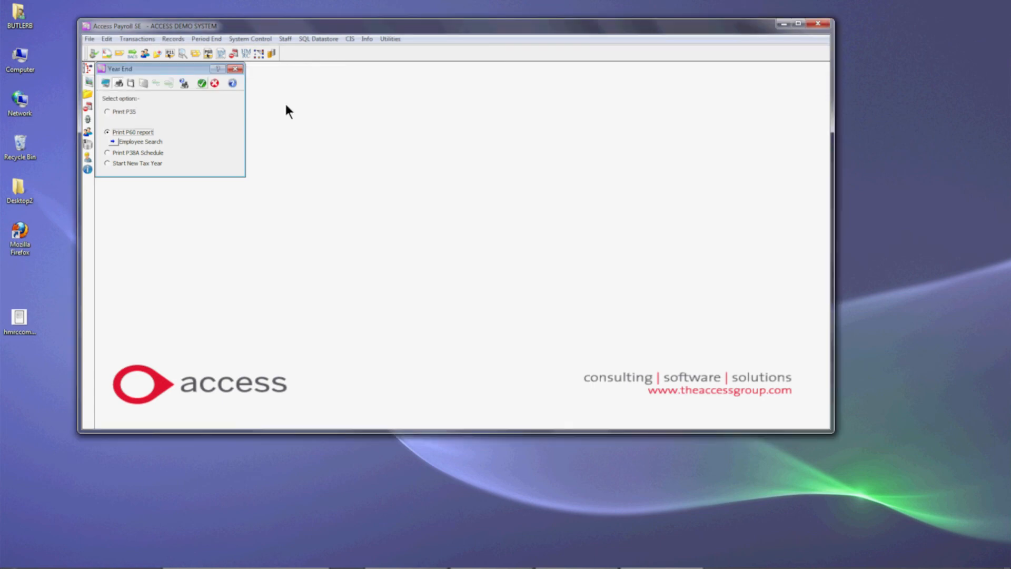